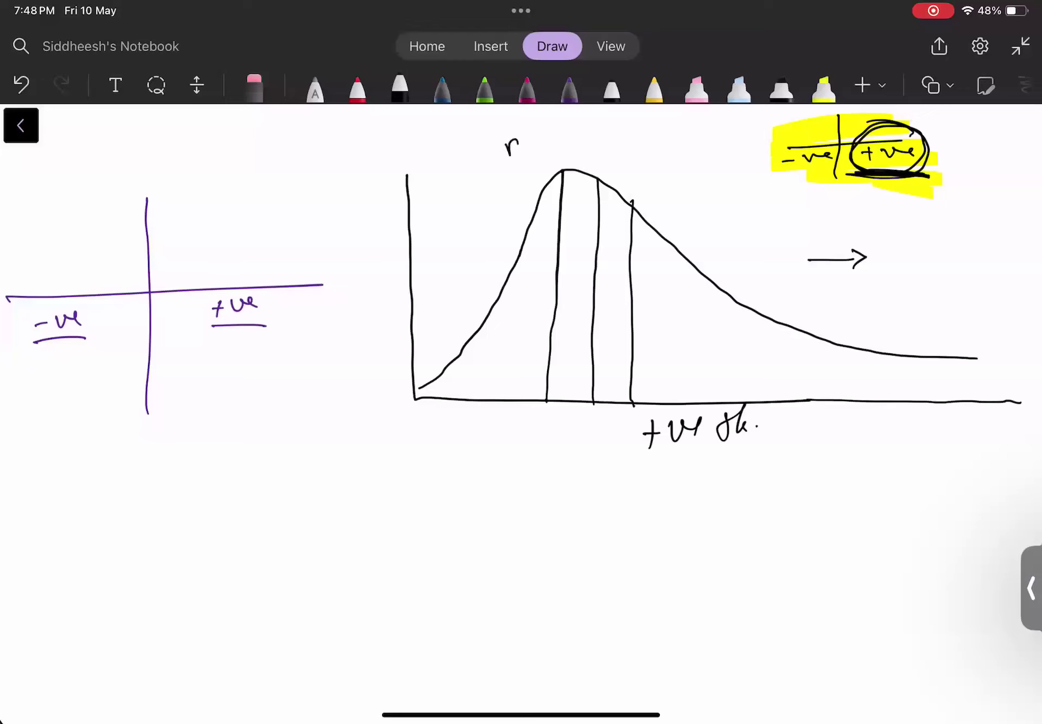
Handwrite the labels mode, median and mean beside the three vertical lines of the positively skewed curve
mouse_move(611, 146)
left_mouse_down()
mouse_move(595, 170)
mouse_move(628, 121)
mouse_move(649, 106)
mouse_move(653, 115)
left_mouse_up()
left_click_drag(663, 114, 671, 120)
left_click_drag(670, 126, 685, 120)
mouse_move(657, 185)
left_mouse_down()
mouse_move(636, 197)
mouse_move(680, 174)
mouse_move(739, 172)
left_mouse_up()
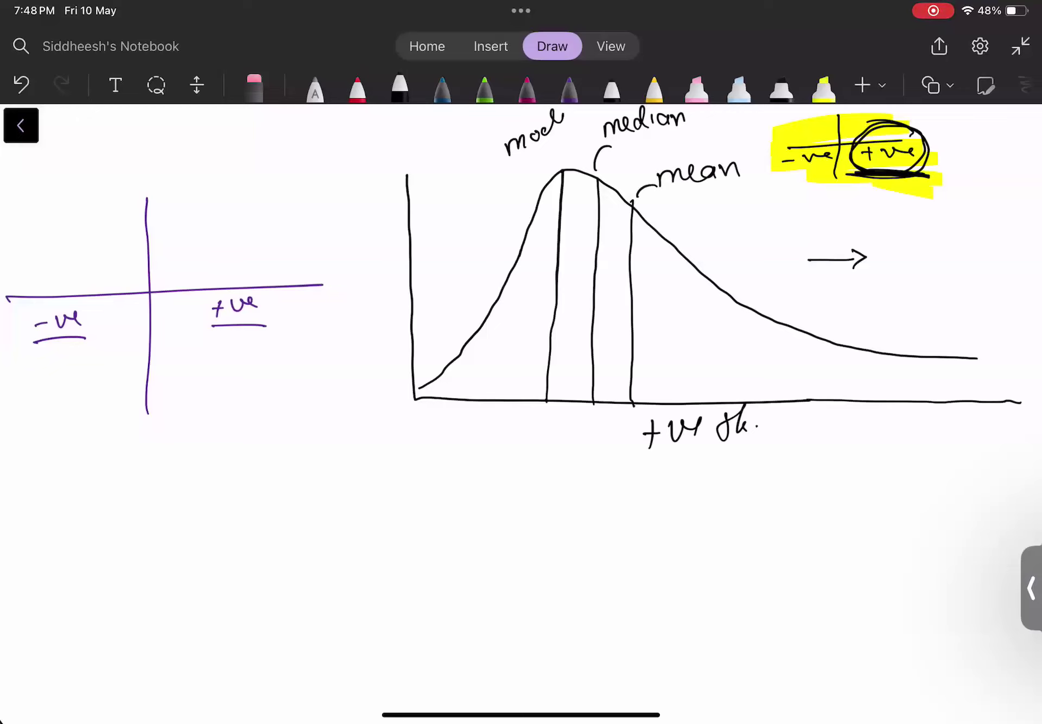
Highlight the purple -ve/+ve axis cross beside the curve with a yellow zigzag stroke
scroll(521, 413, "down", 3)
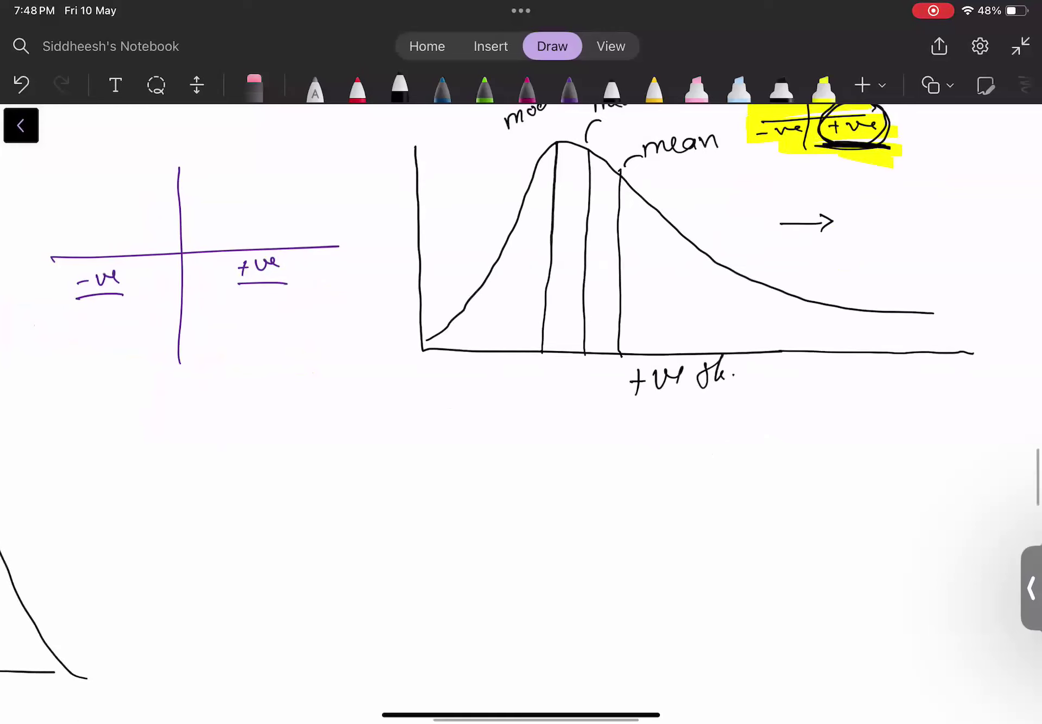
left_click(824, 88)
mouse_move(202, 135)
left_mouse_down()
mouse_move(73, 298)
mouse_move(380, 277)
mouse_move(462, 246)
left_mouse_up()
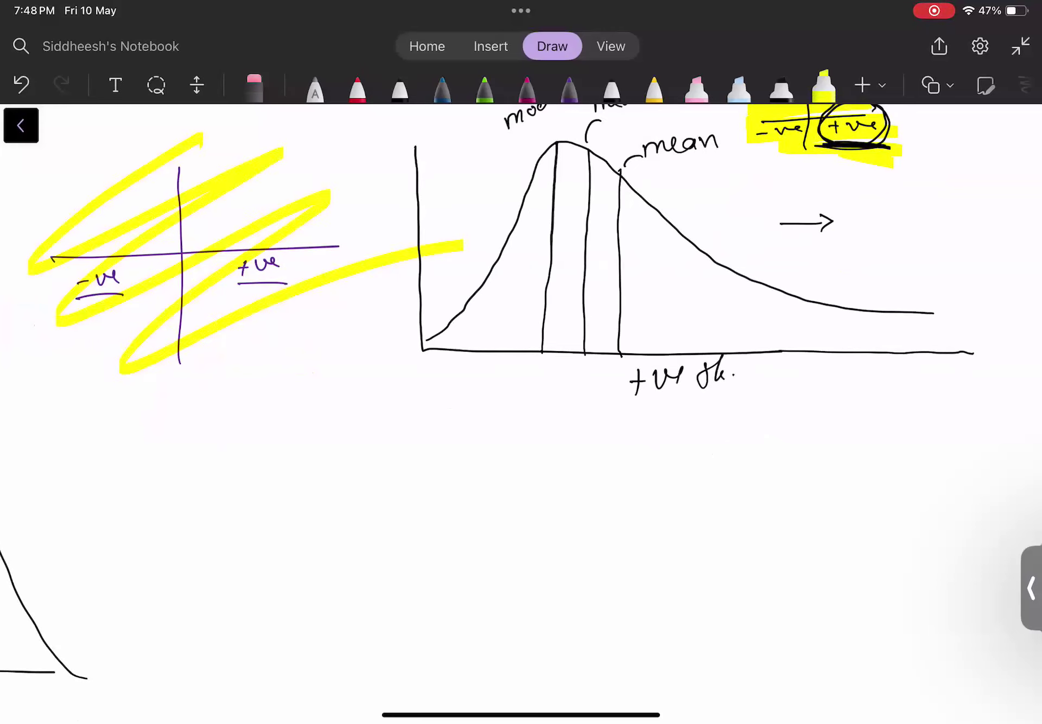
In magenta, draw a pair of axes below the first graph with a curve whose long tail extends to the left
left_click(485, 90)
left_click(527, 90)
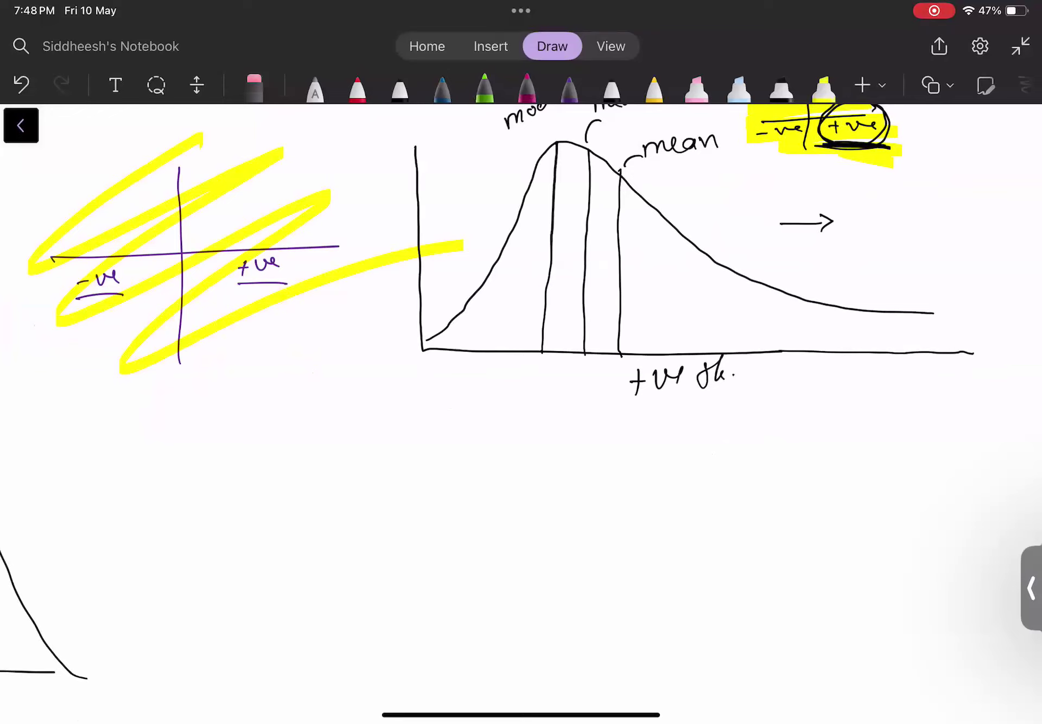
mouse_move(424, 418)
left_mouse_down()
mouse_move(454, 672)
mouse_move(945, 660)
left_mouse_up()
mouse_move(443, 657)
left_mouse_down()
mouse_move(646, 570)
mouse_move(760, 469)
mouse_move(837, 421)
mouse_move(921, 541)
mouse_move(953, 646)
left_mouse_up()
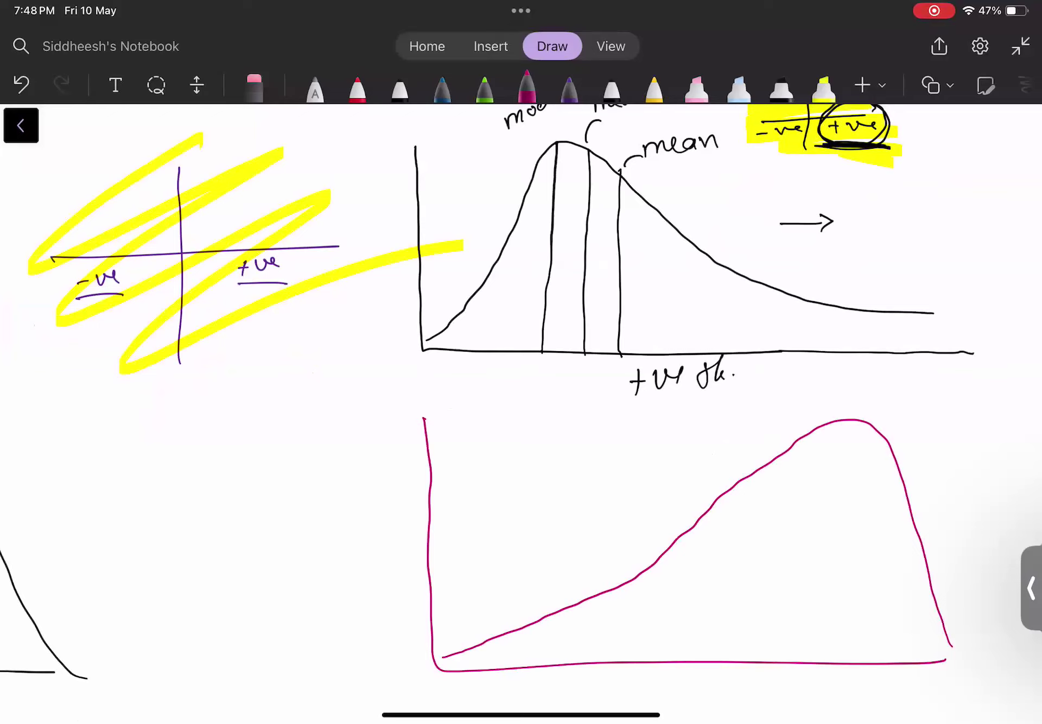
Sketch a magenta axis cross beside the new graph, label its sides -ve and +ve, and underline both labels
left_click_drag(265, 454, 268, 572)
left_click_drag(177, 526, 390, 489)
left_click_drag(170, 554, 184, 551)
mouse_move(194, 537)
left_mouse_down()
mouse_move(204, 548)
mouse_move(229, 544)
left_mouse_up()
left_click_drag(298, 520, 313, 518)
mouse_move(307, 510)
left_mouse_down()
mouse_move(309, 526)
mouse_move(364, 511)
left_mouse_up()
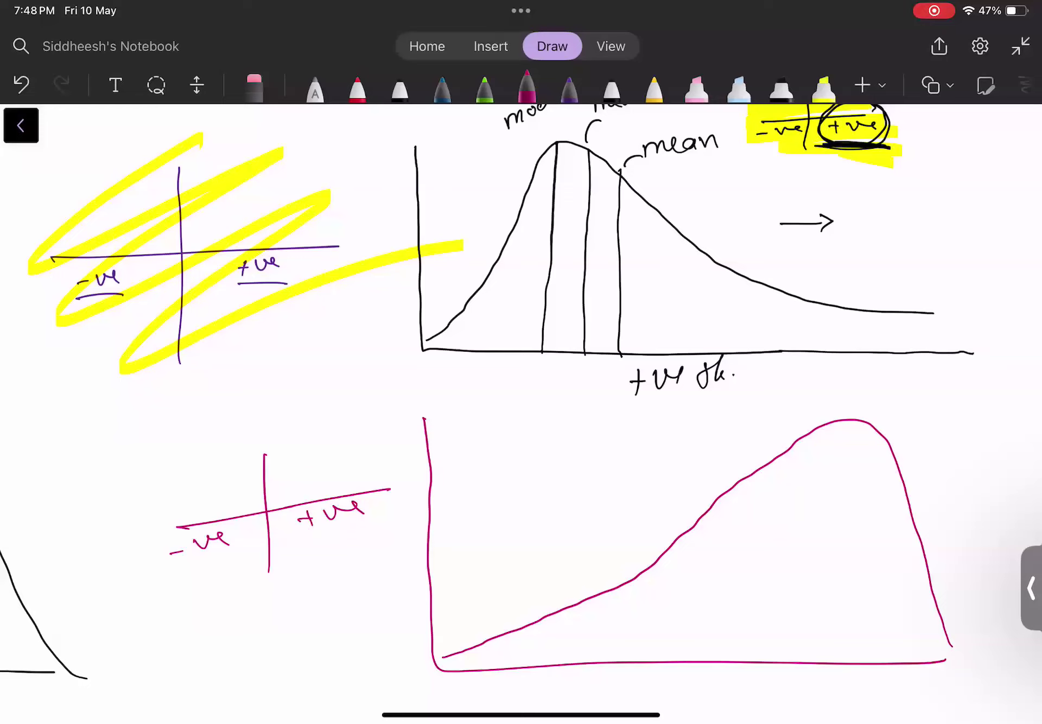
left_click_drag(172, 574, 235, 559)
left_click_drag(302, 546, 375, 529)
Draw three magenta vertical lines from the peak and rising slope of the left-tailed curve down to the baseline
left_click_drag(735, 432, 803, 440)
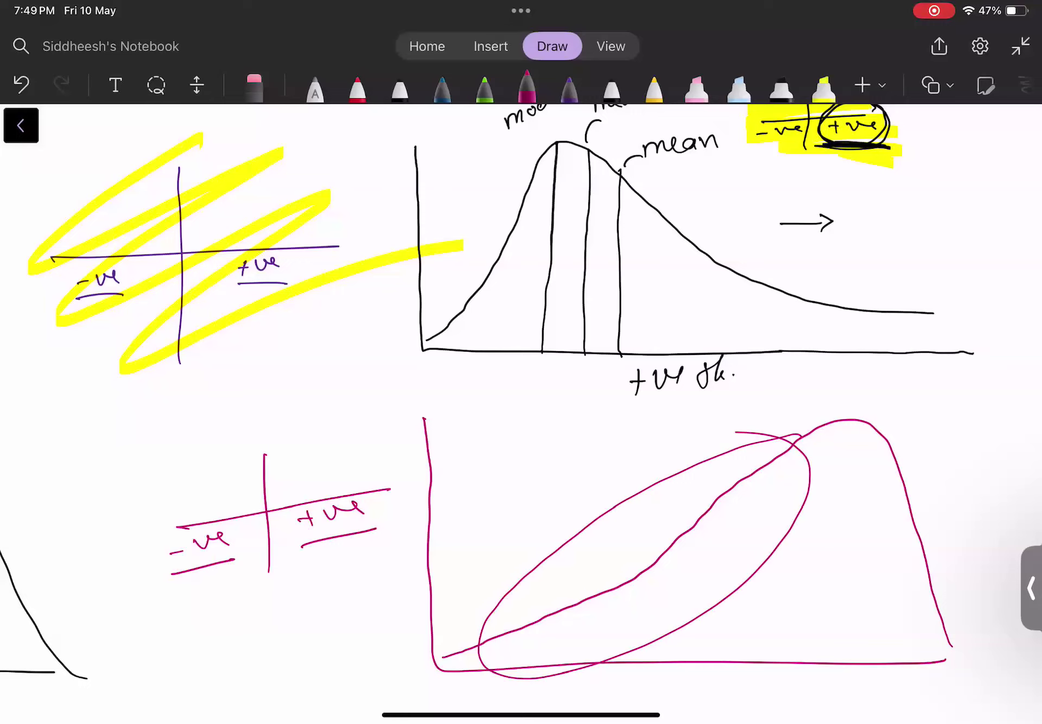
key("ctrl+z")
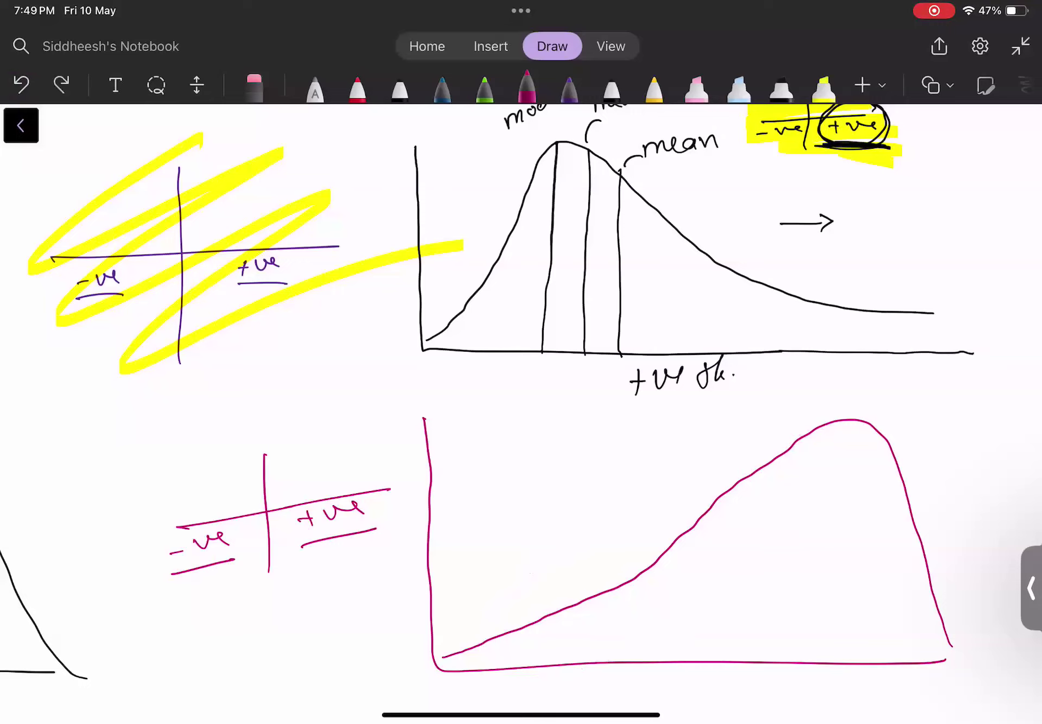
left_click_drag(842, 423, 816, 665)
left_click_drag(798, 432, 755, 670)
left_click_drag(747, 476, 709, 669)
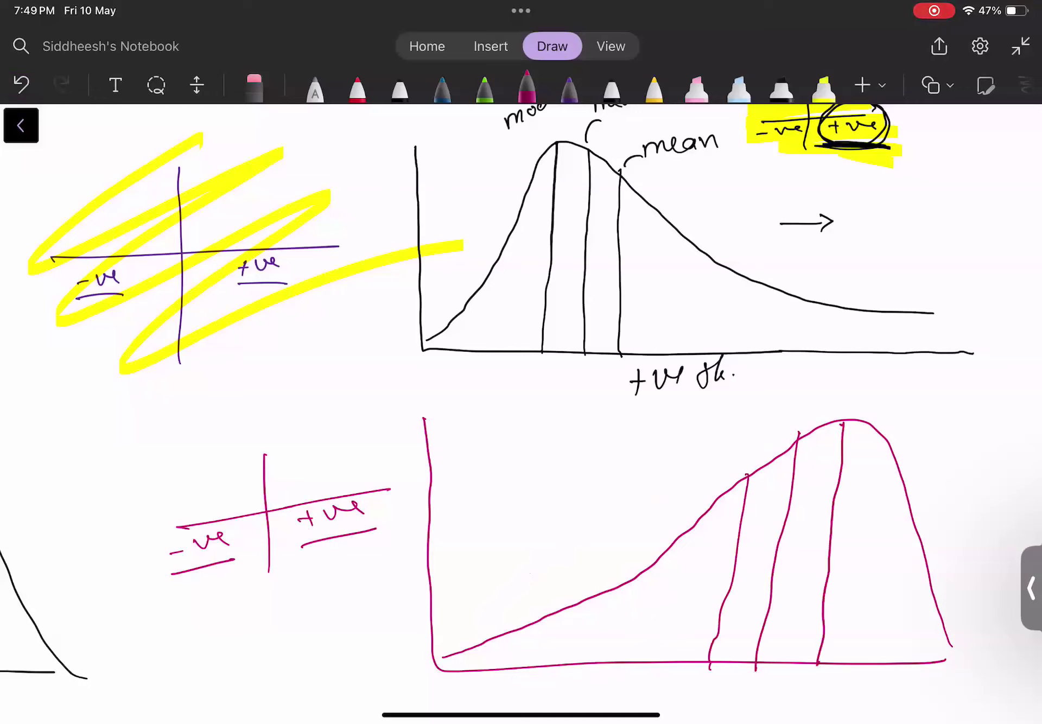
Label the three magenta lines mode, median and mean, with mode at the peak and mean nearest the tail
left_click_drag(848, 394, 925, 380)
left_click_drag(798, 436, 891, 443)
left_click_drag(905, 441, 987, 429)
left_click_drag(713, 466, 744, 476)
mouse_move(640, 464)
left_mouse_down()
mouse_move(670, 448)
mouse_move(746, 442)
left_mouse_up()
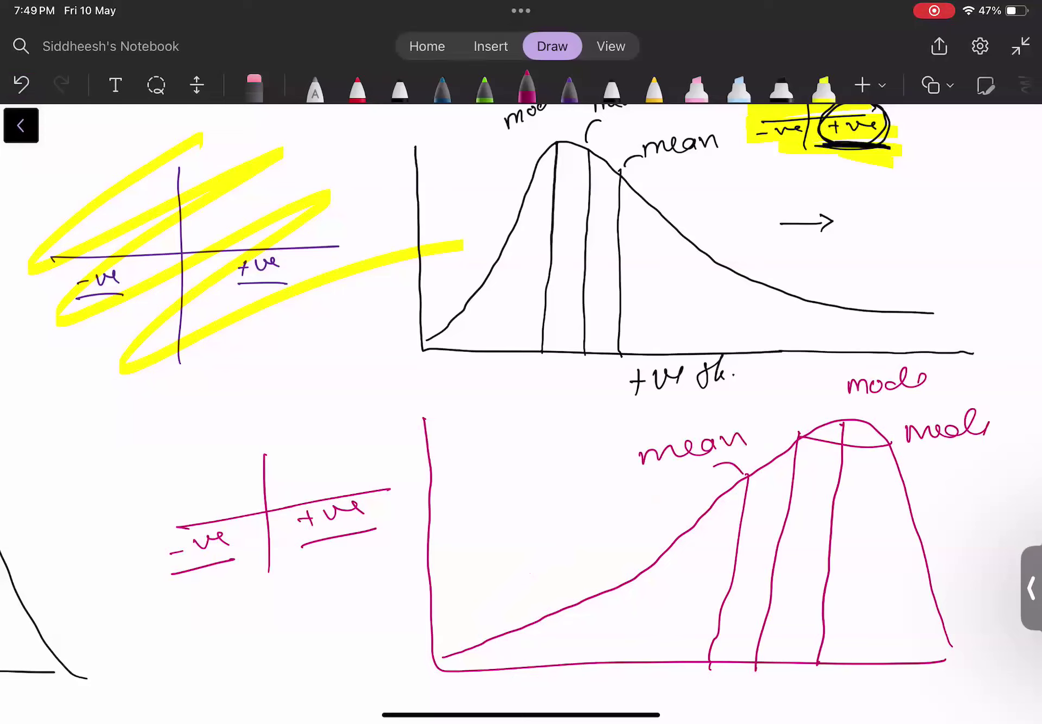
Write "-ve skewness" beneath the magenta graph and underline the word skewness twice
left_click_drag(652, 689, 723, 682)
mouse_move(751, 672)
left_mouse_down()
mouse_move(744, 695)
mouse_move(798, 678)
mouse_move(864, 685)
left_mouse_up()
left_click_drag(709, 699, 851, 705)
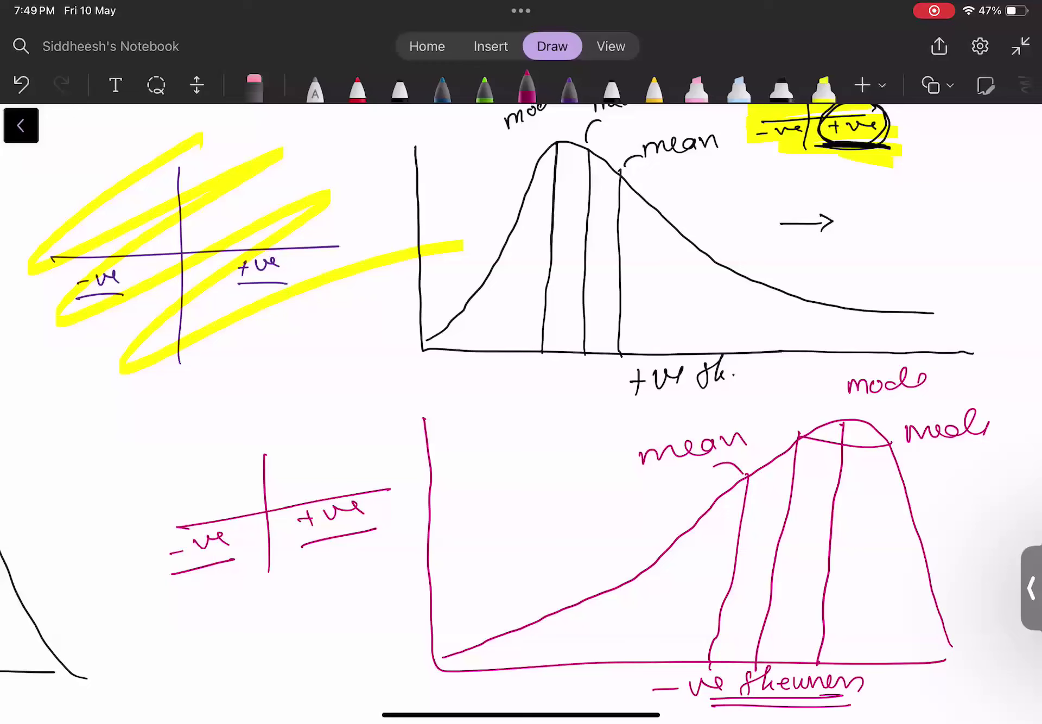
In a blank area, draw black axes with a flat-topped black curve and a tall, narrow magenta bell curve over it
scroll(231, 527, "down", 5)
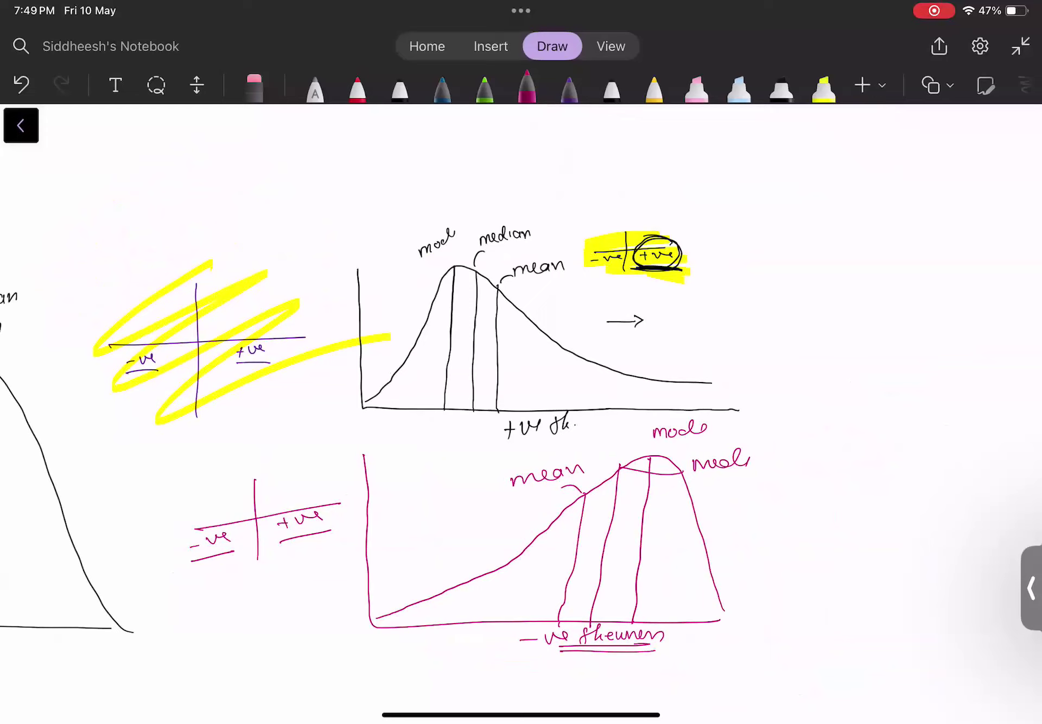
scroll(521, 412, "up", 10)
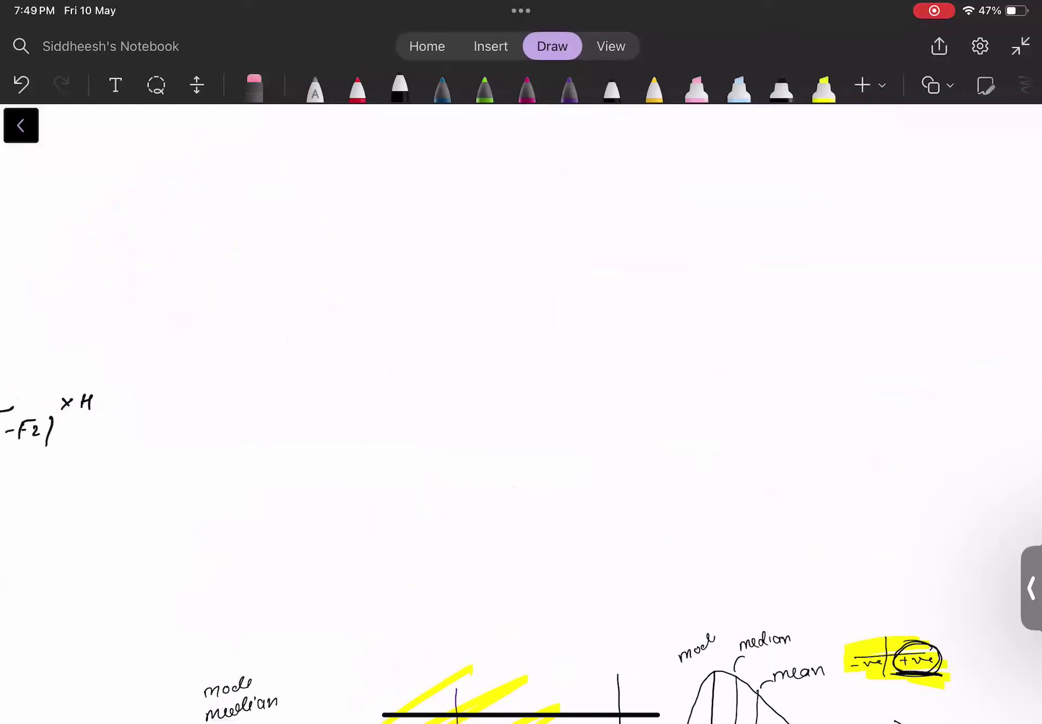
scroll(230, 418, "up", 3)
mouse_move(287, 207)
left_mouse_down()
mouse_move(291, 385)
mouse_move(654, 390)
left_mouse_up()
mouse_move(319, 374)
left_mouse_down()
mouse_move(325, 290)
mouse_move(411, 269)
mouse_move(524, 271)
mouse_move(606, 280)
mouse_move(602, 383)
left_mouse_up()
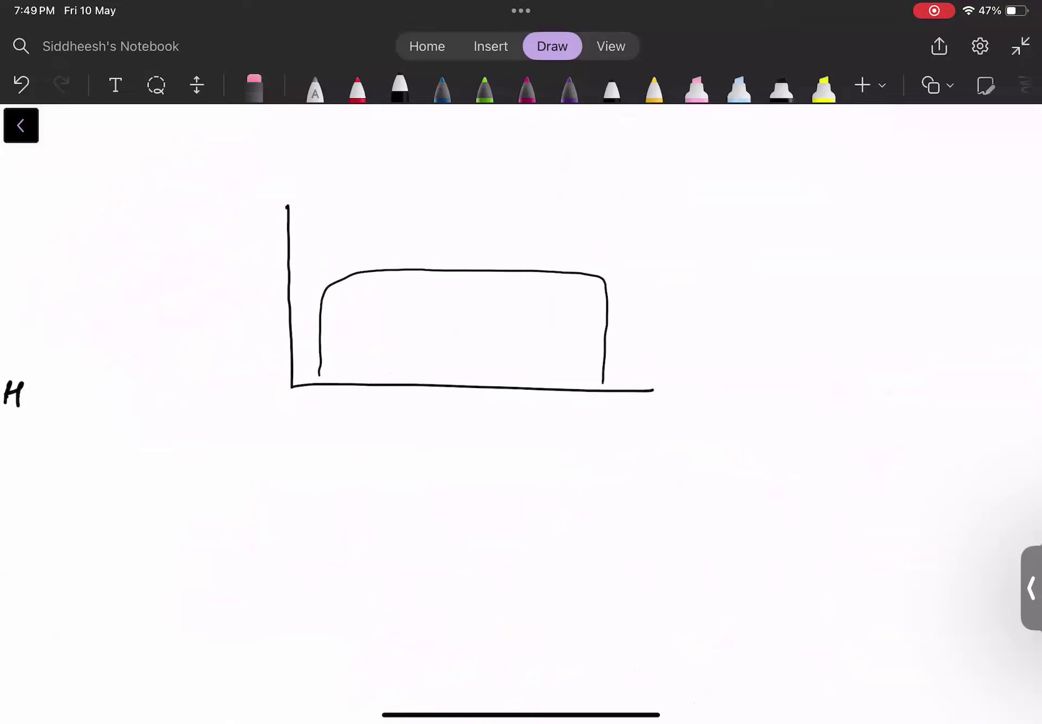
left_click(526, 87)
mouse_move(350, 379)
left_mouse_down()
mouse_move(414, 321)
mouse_move(465, 133)
mouse_move(502, 174)
mouse_move(525, 341)
mouse_move(590, 386)
left_mouse_up()
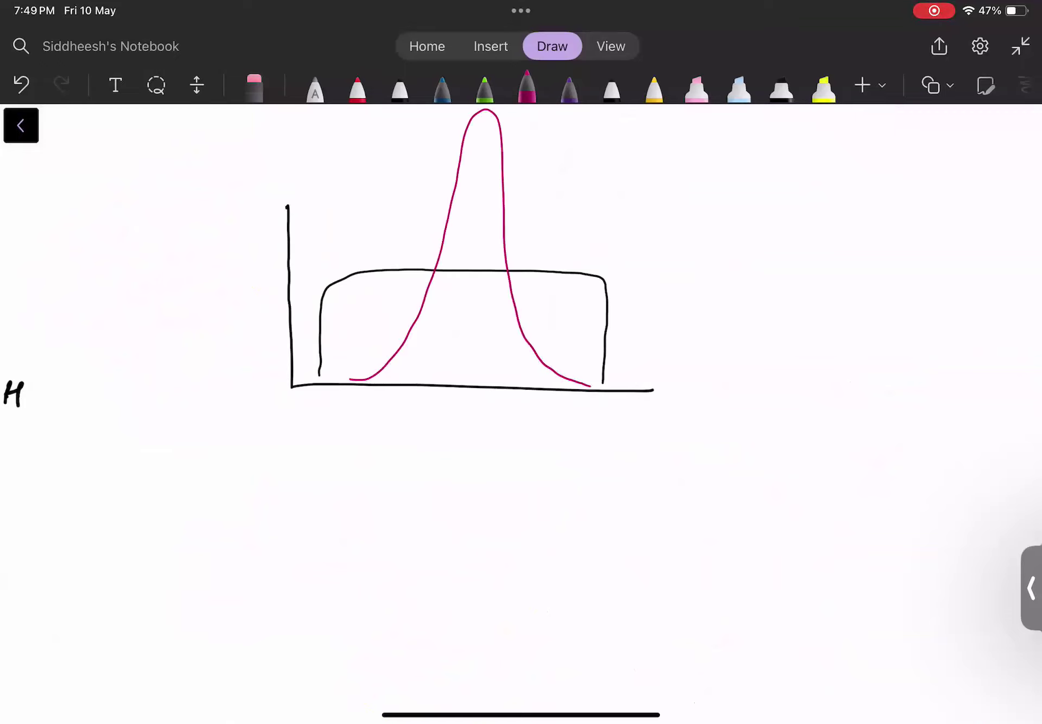
In purple, label the flat-topped curve "K < 0" with a leader line and draw a double-headed arrow across its width
left_click(569, 87)
left_click_drag(566, 268, 632, 249)
left_click_drag(654, 226, 655, 250)
left_click_drag(671, 226, 677, 250)
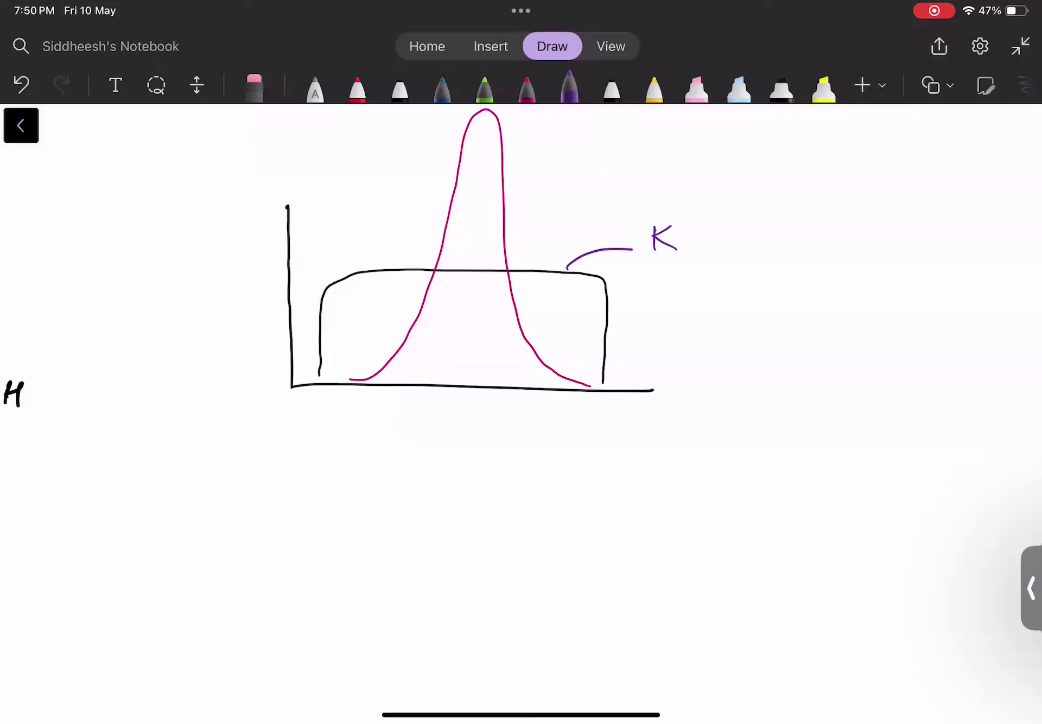
mouse_move(323, 341)
left_mouse_down()
mouse_move(581, 328)
mouse_move(586, 342)
left_mouse_up()
left_click_drag(328, 327, 337, 345)
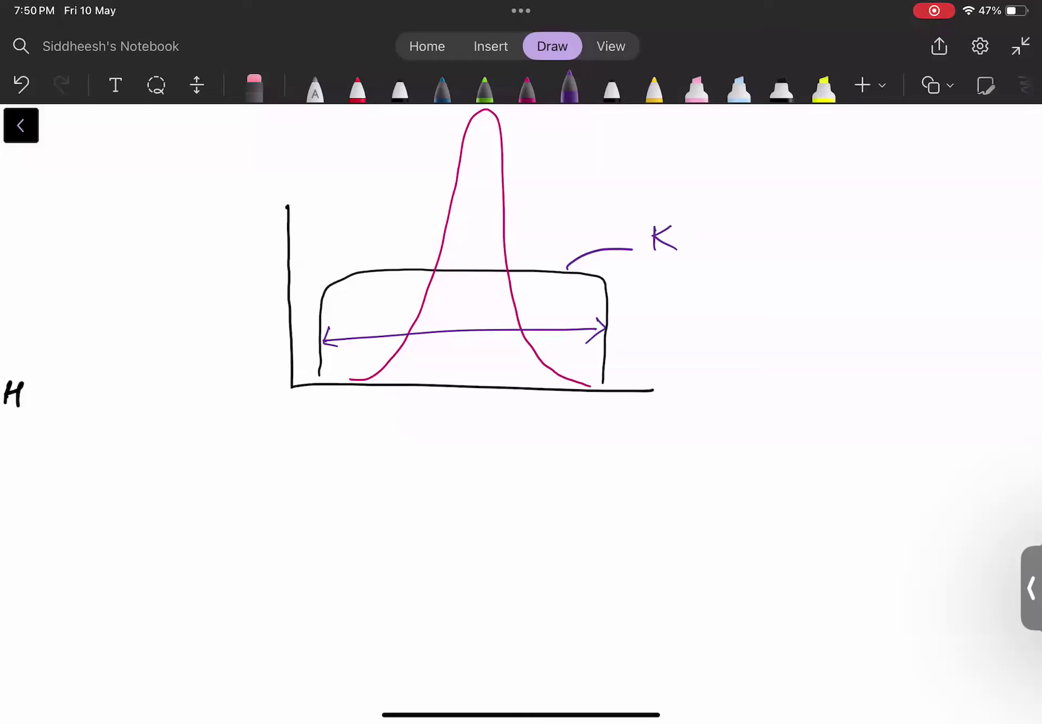
mouse_move(703, 220)
left_mouse_down()
mouse_move(687, 233)
mouse_move(708, 245)
left_mouse_up()
left_click_drag(729, 220, 730, 223)
Draw a purple centre line down the tall magenta bell curve and write a label beside its peak
left_click_drag(483, 111, 463, 382)
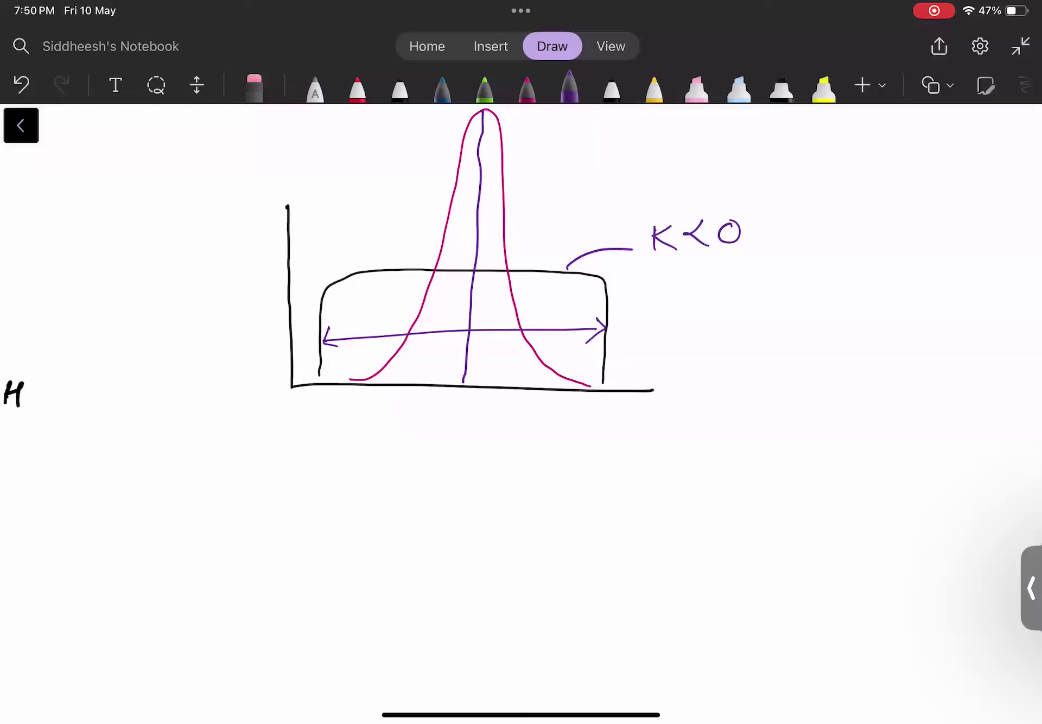
left_click_drag(536, 128, 539, 151)
mouse_move(569, 126)
left_mouse_down()
mouse_move(562, 134)
mouse_move(569, 127)
mouse_move(574, 157)
left_mouse_up()
left_click_drag(540, 172, 575, 167)
Underline the "K < 0" label and add arrowheads to the ends of both axes
left_click_drag(676, 264, 752, 269)
mouse_move(275, 215)
left_mouse_down()
mouse_move(290, 195)
mouse_move(312, 206)
left_mouse_up()
mouse_move(648, 380)
left_mouse_down()
mouse_move(671, 392)
mouse_move(644, 398)
left_mouse_up()
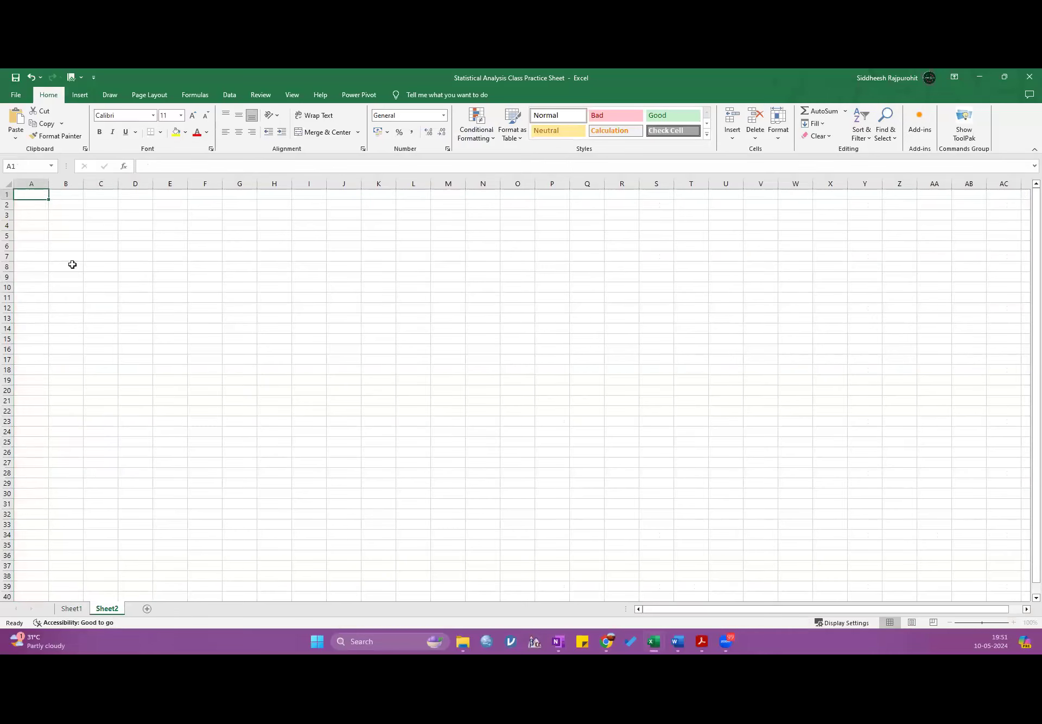
In Excel's empty Sheet2, list Data Cleaning, Entry, Coding, Tranf and Imputation in cells A1 to A5
scroll(77, 260, "up", 1)
scroll(78, 260, "up", 3)
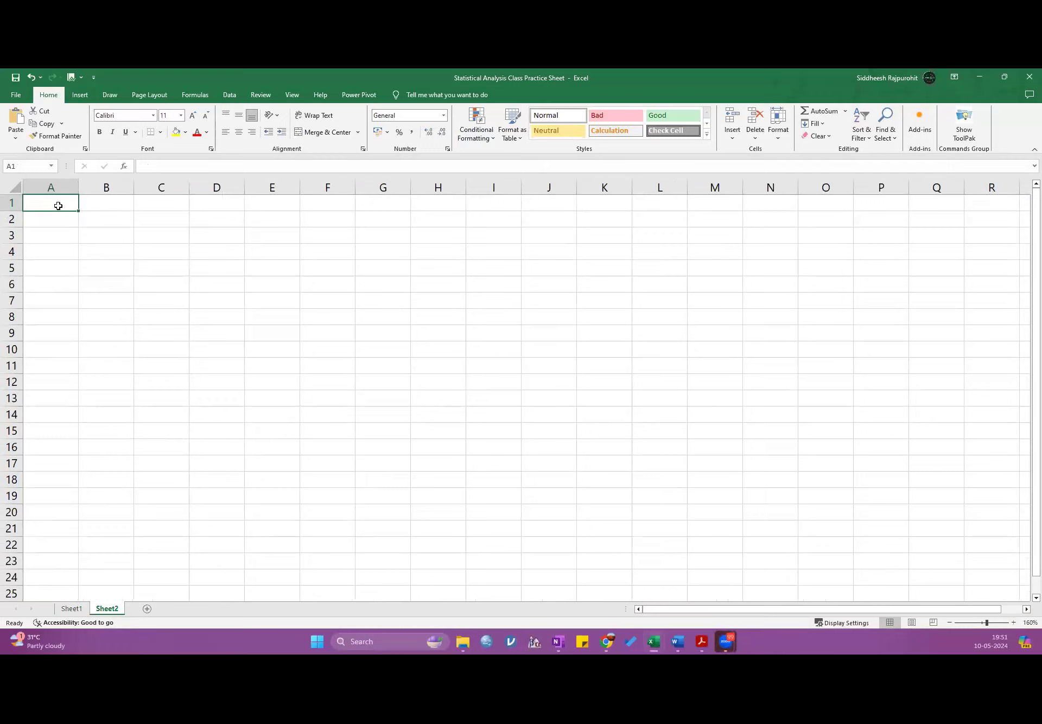
type("Data Cleaning")
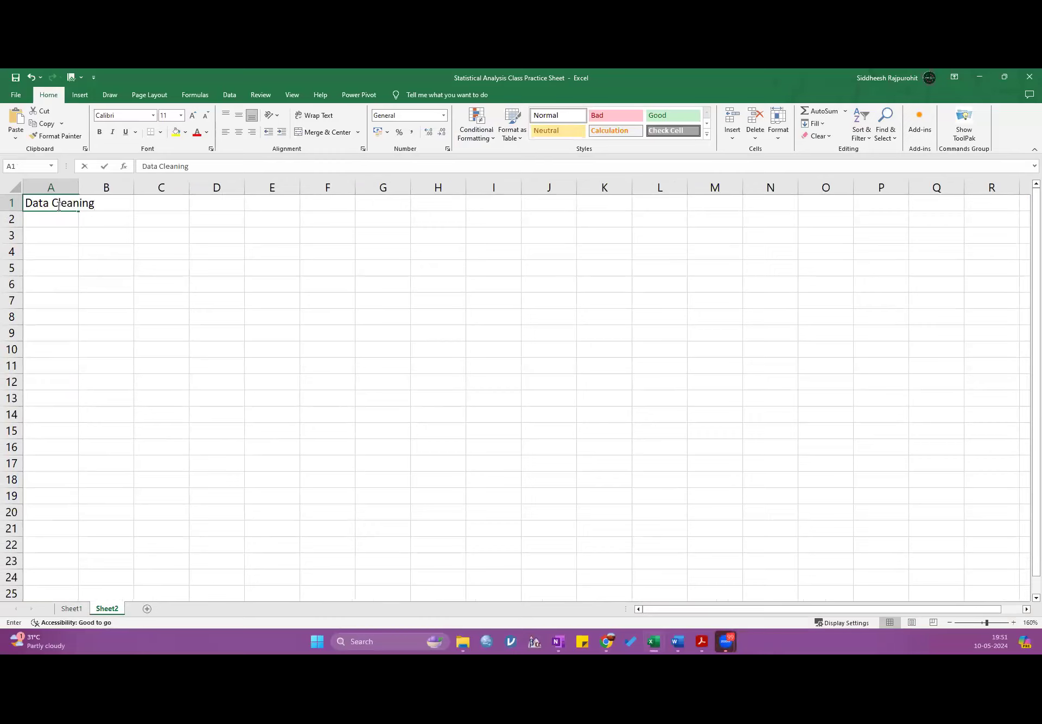
key("Return")
type("Entry")
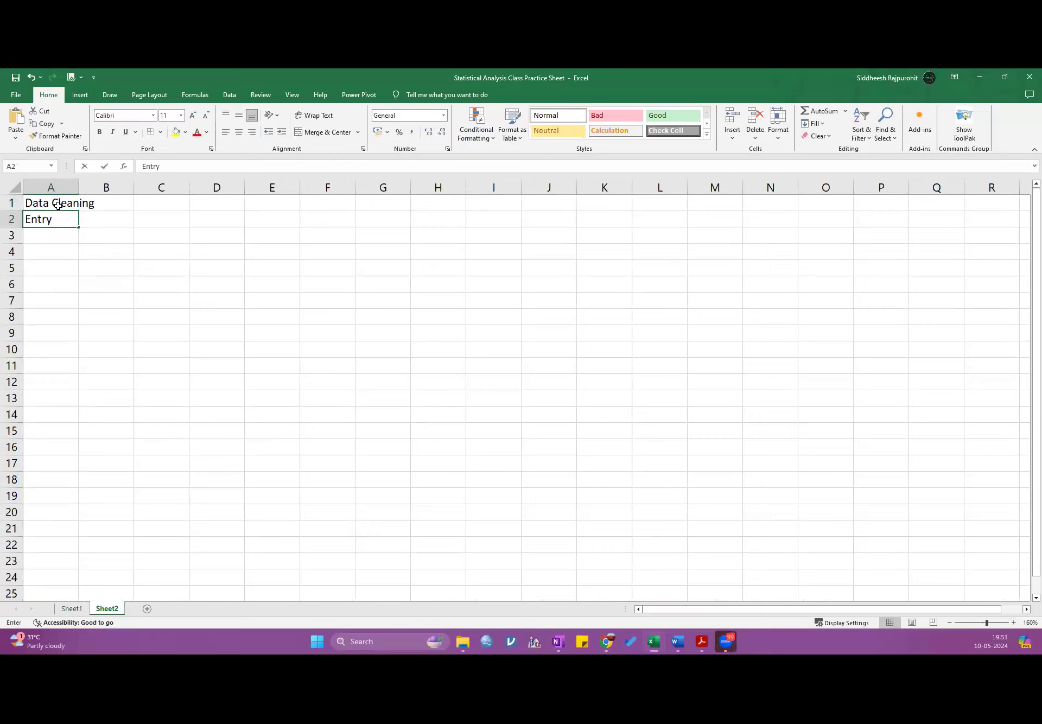
key("Return")
type("Coding")
key("Return")
type("Tranf")
key("Return")
type("Imputation")
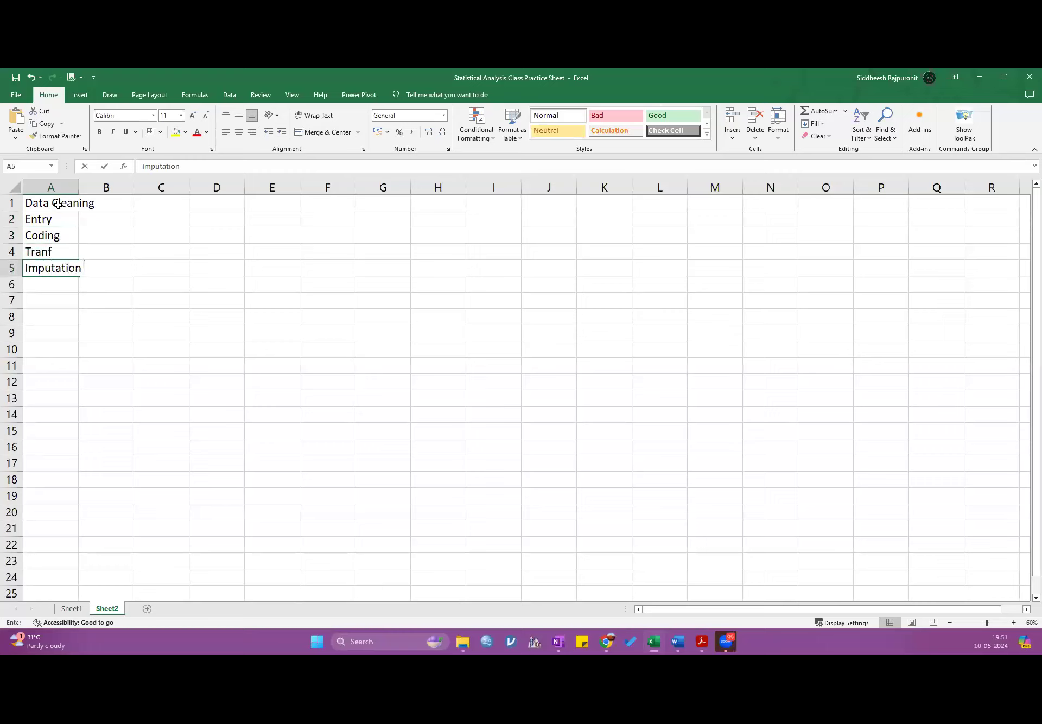
key("Right")
Enter the heading Gender in D1 with the sample entries male and female in D2 and D3
key("Right")
key("Right")
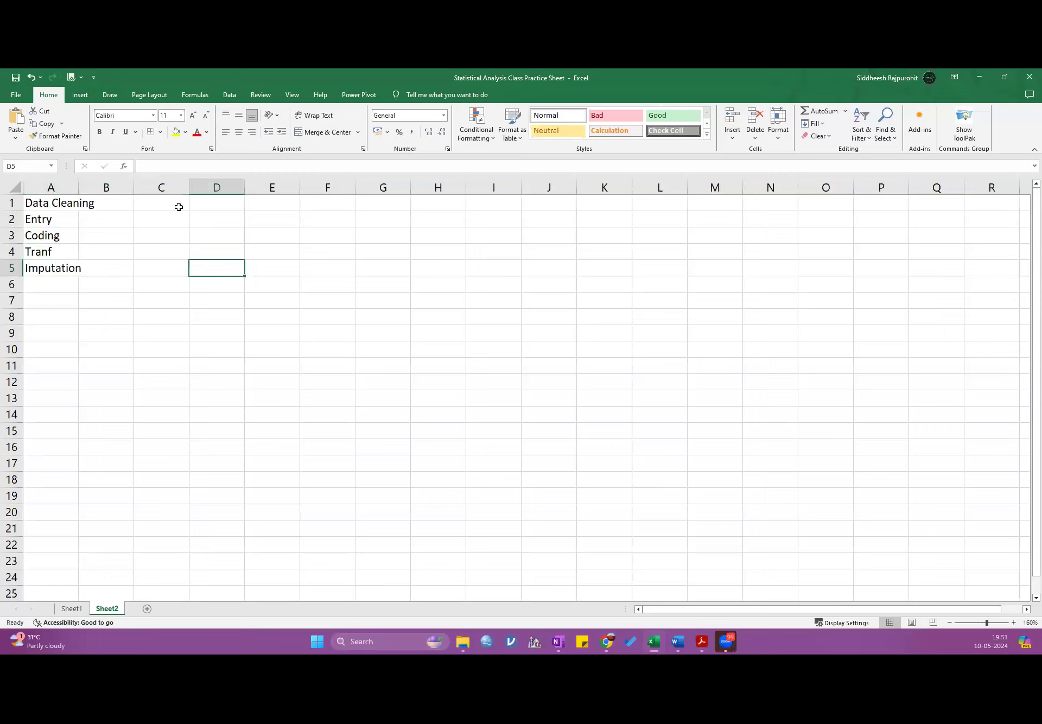
left_click(208, 204)
type("Gender")
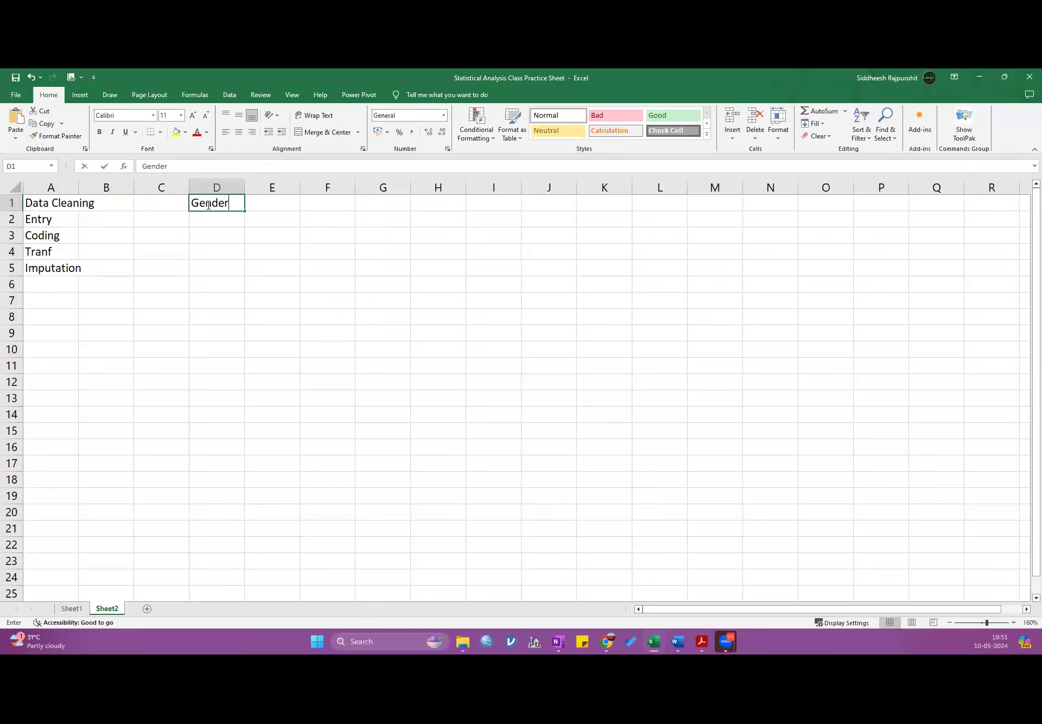
key("Return")
type("male")
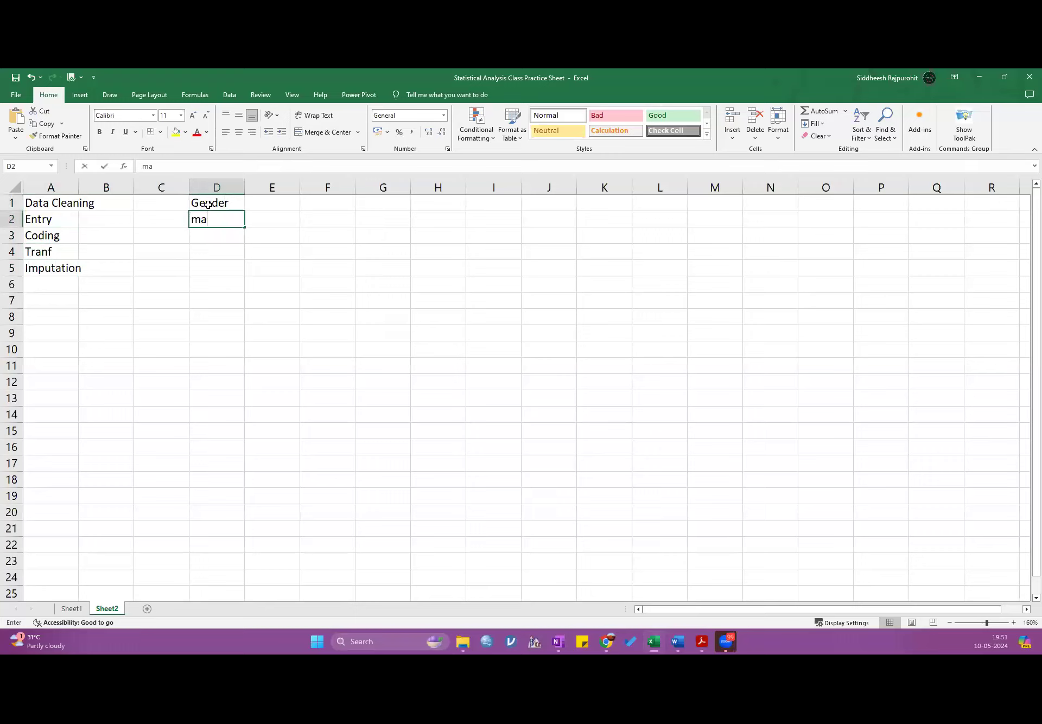
key("Return")
type("female")
key("BackSpace")
key("BackSpace")
key("BackSpace")
type("ale")
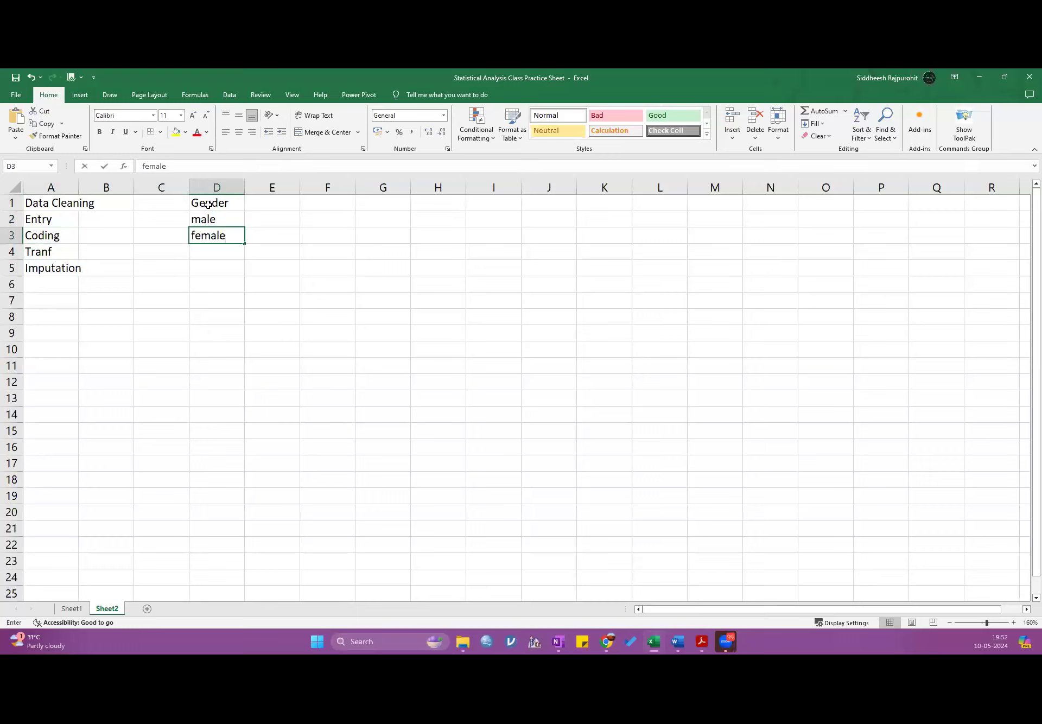
key("Return")
Add the inconsistent entries Male, MALE and Mele in cells D4 to D6
type("Male")
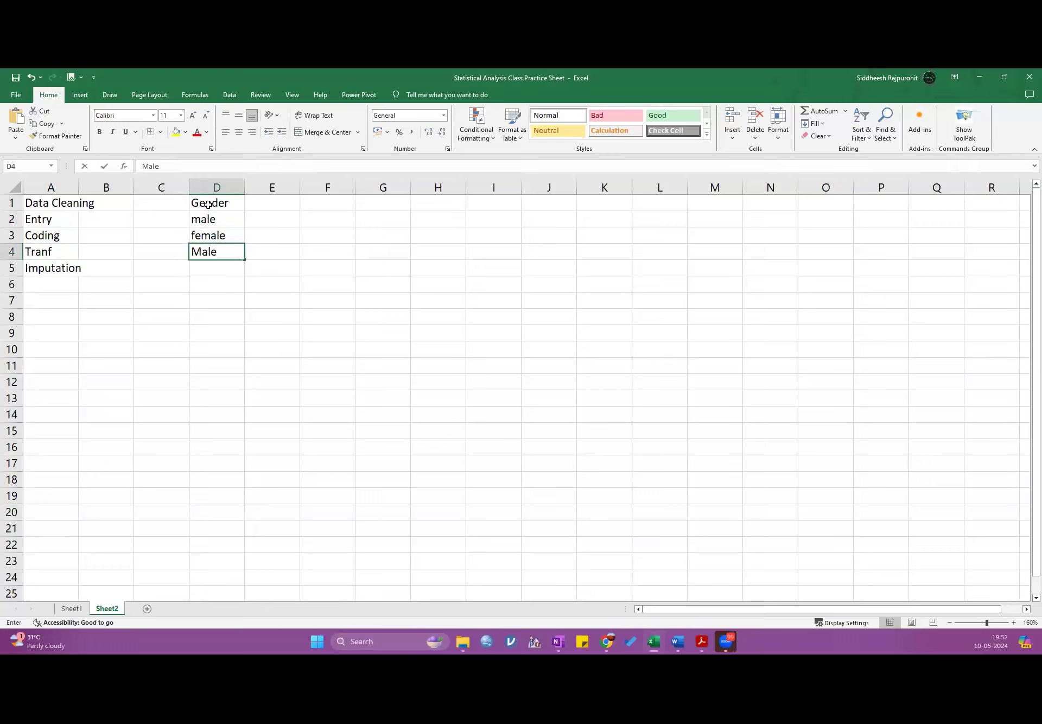
key("Return")
type("MALE")
key("Return")
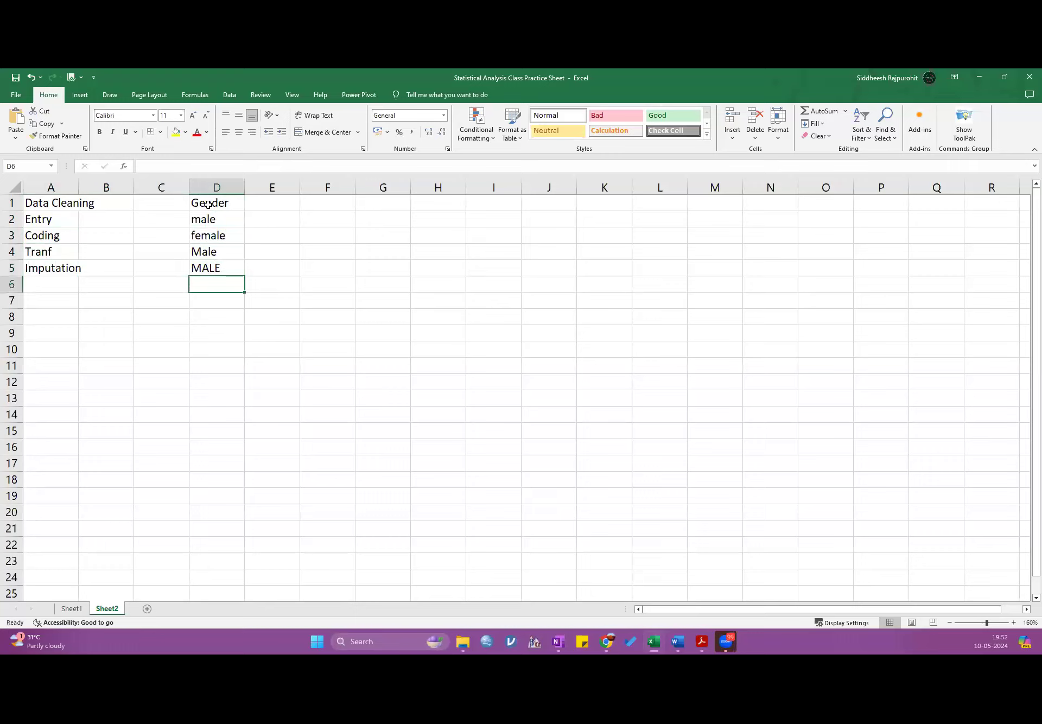
type("Mele")
key("Return")
Add the entries Female, Femeele, FEMALE and female in cells D7 to D10
type("Femae")
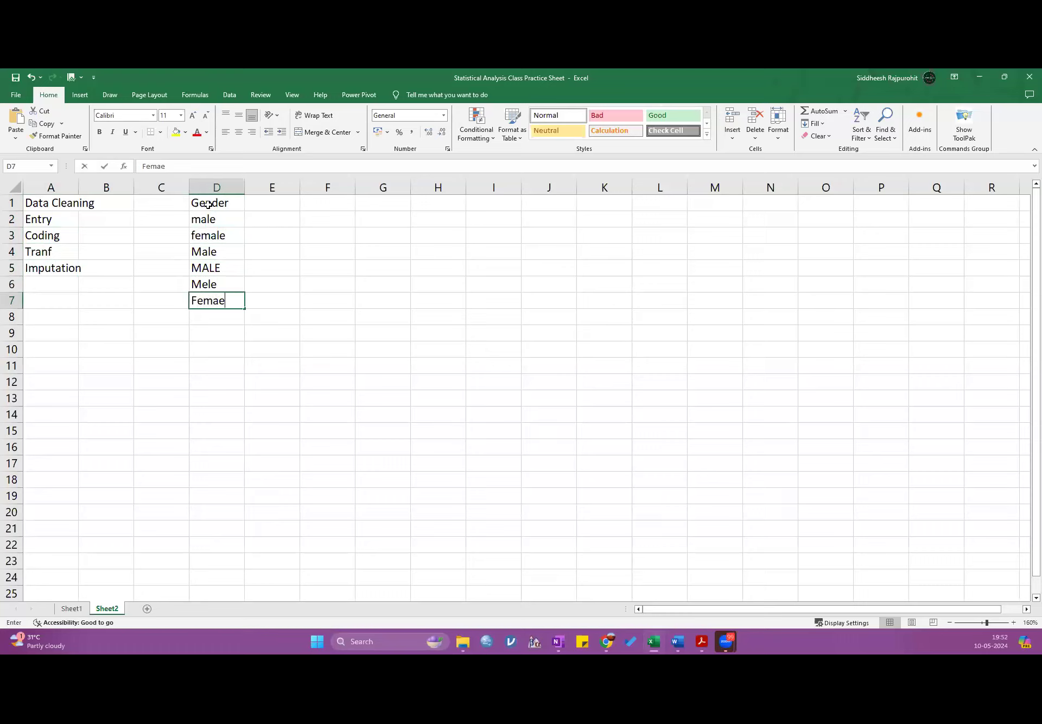
key("BackSpace")
key("BackSpace")
type("ale")
key("Return")
type("Femeele")
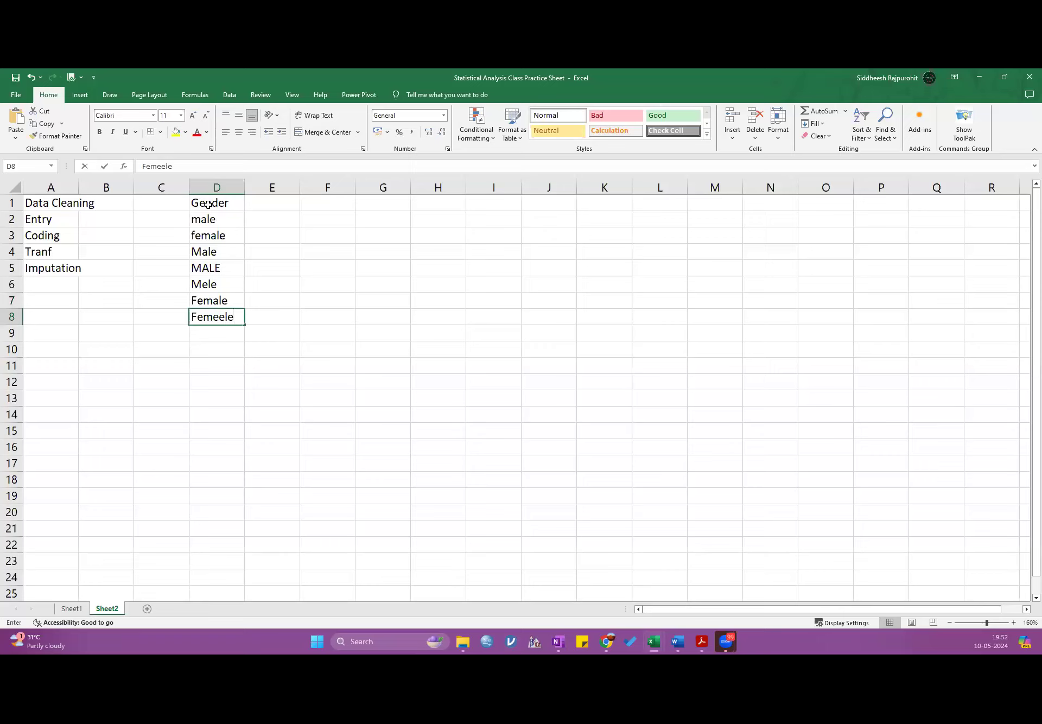
key("Return")
type("FEMALE")
key("Return")
type("female")
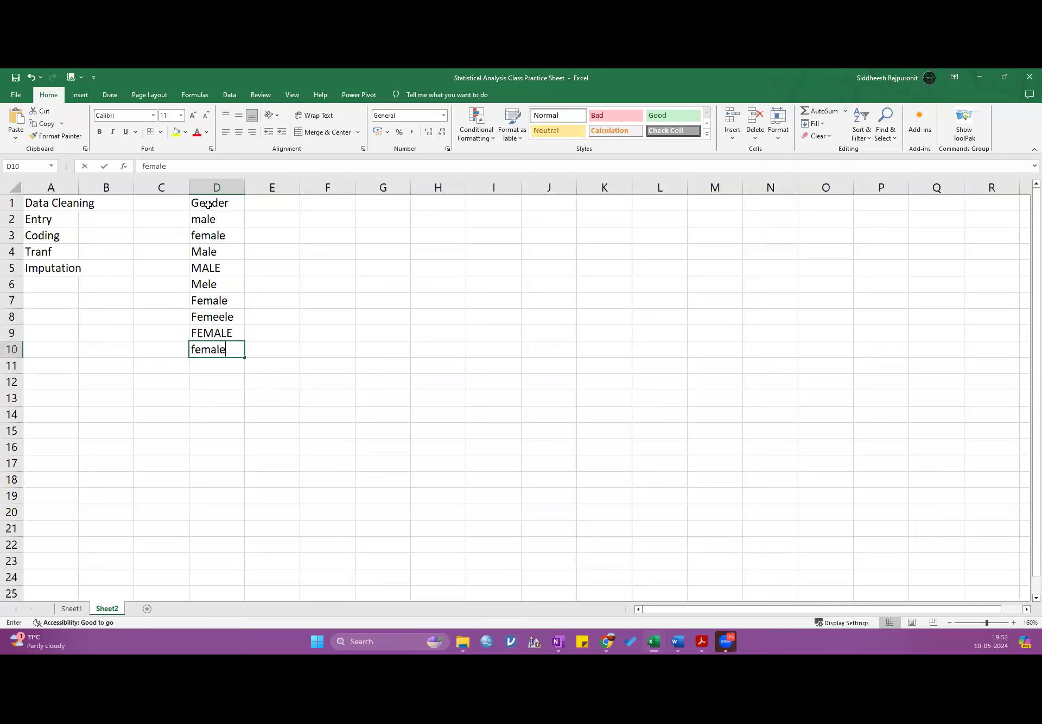
key("Tab")
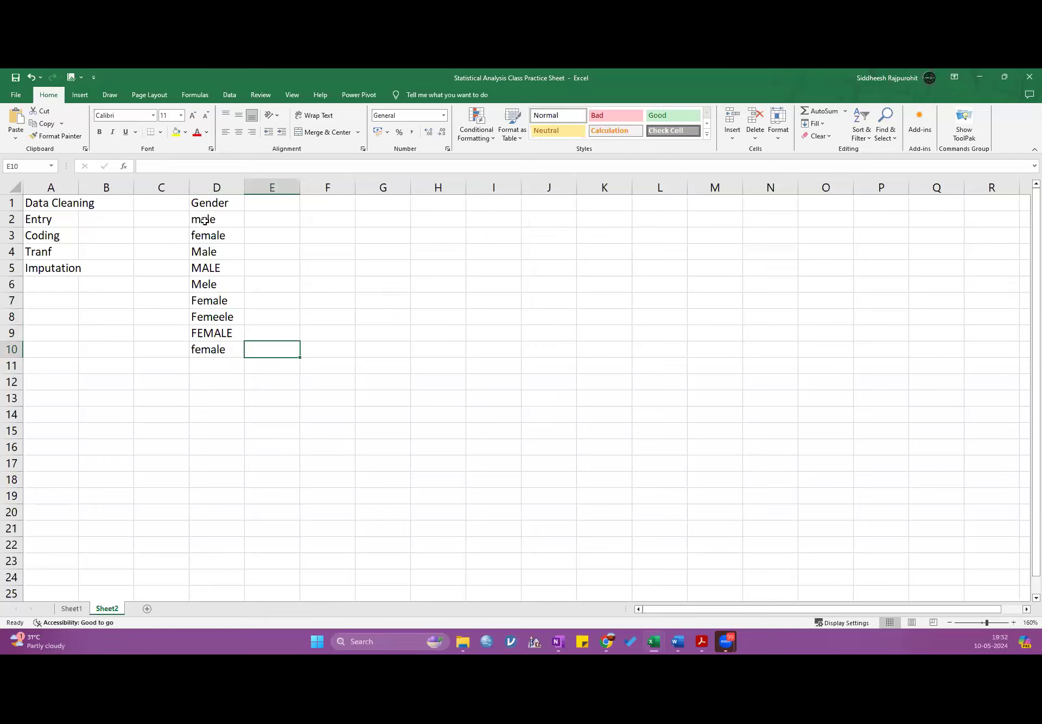
Code the gender entries numerically in cells E2 to E6 as 1, 2, 1, 1 and 1
left_click_drag(205, 221, 221, 349)
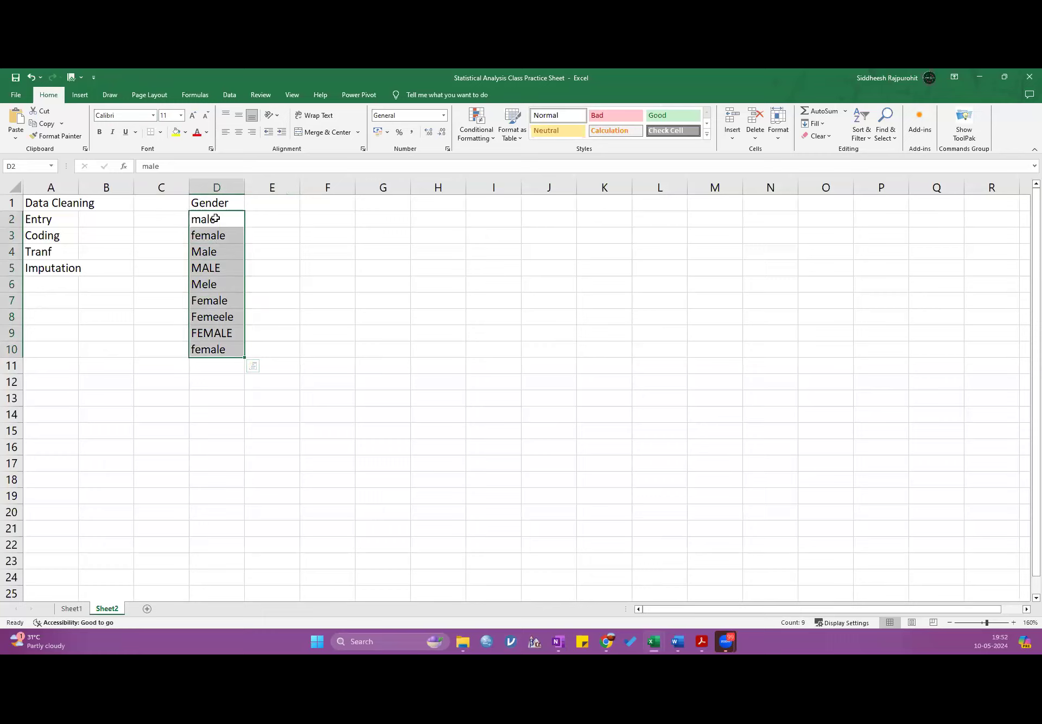
left_click(264, 221)
type("1")
key("Return")
type("2")
key("Return")
type("1")
key("Return")
type("1")
key("Return")
type("1")
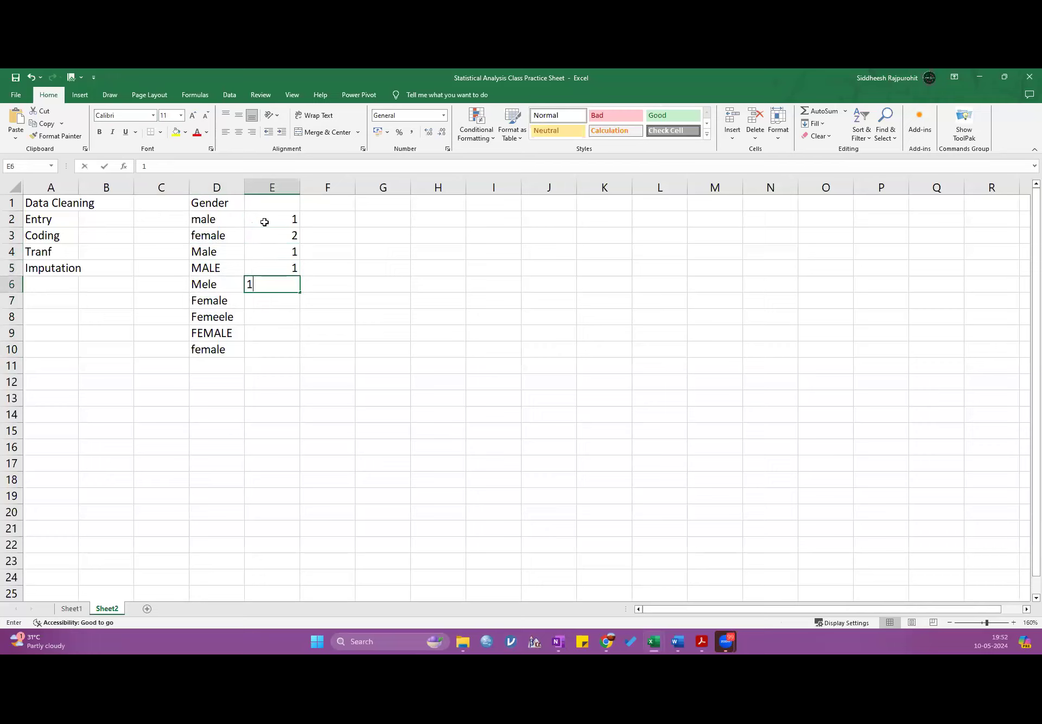
key("Tab")
Enter the example codes 1, 2 and 3 in cells F2 to F4
key("Up")
key("Up")
key("Up")
key("Up")
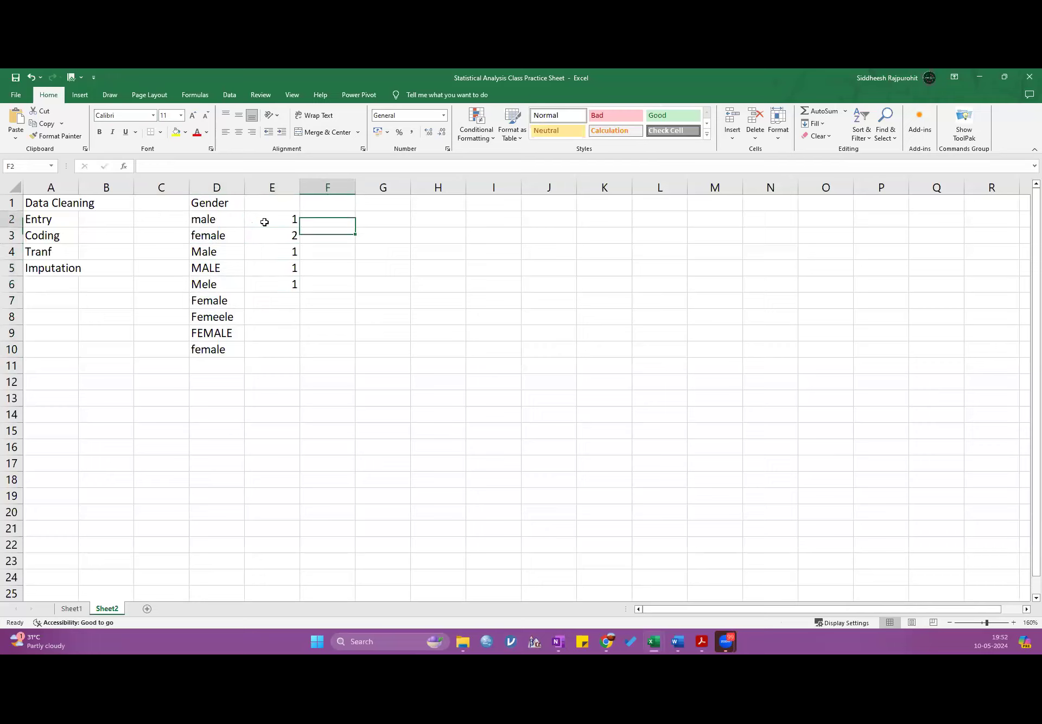
type("1")
key("Return")
type("2")
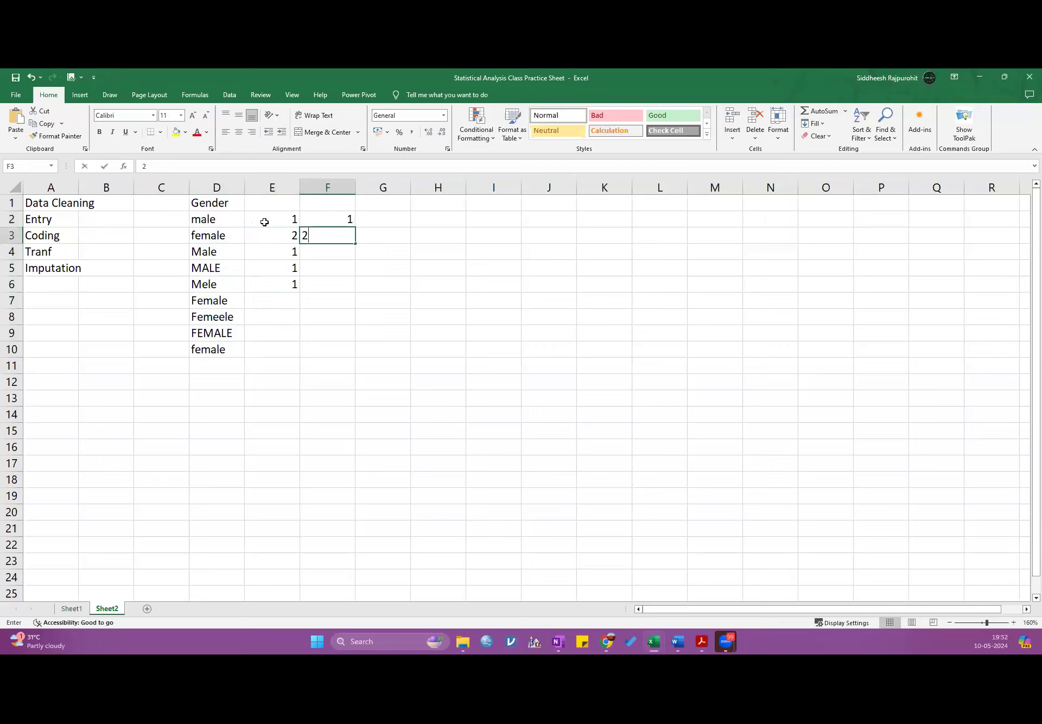
key("Return")
type("3")
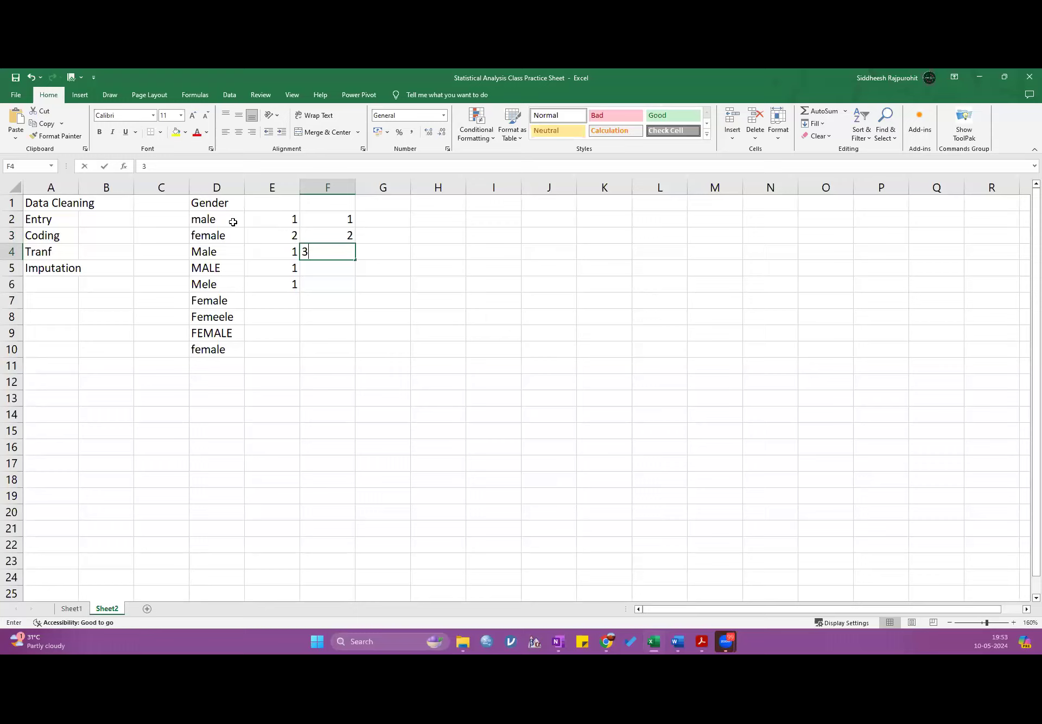
left_click(58, 236)
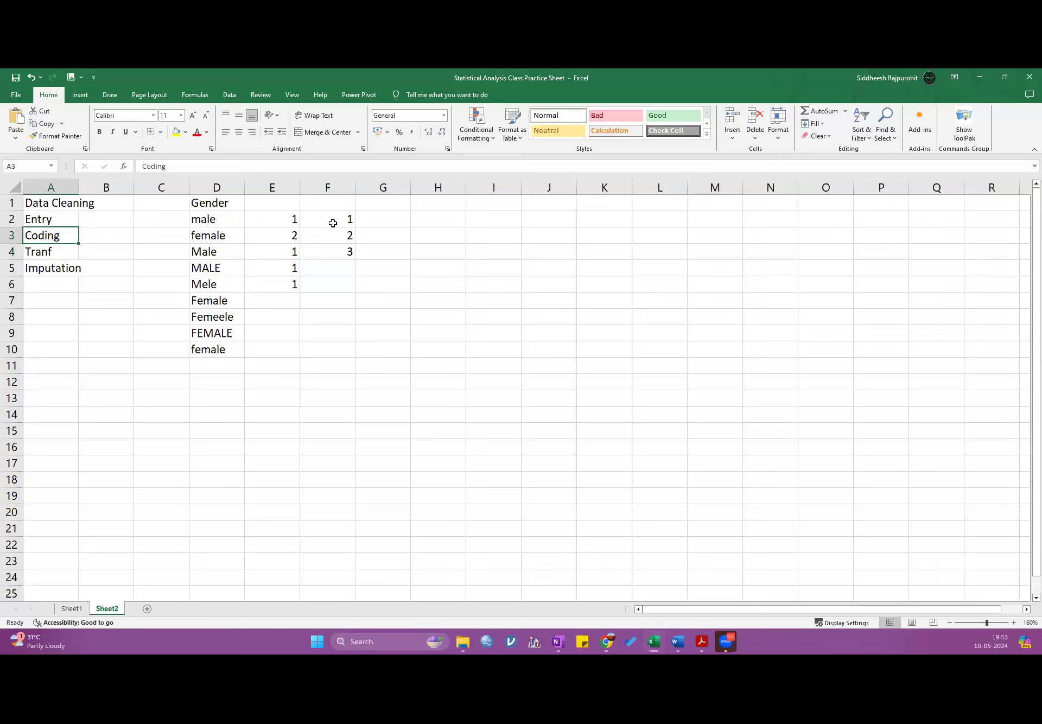
Try 0 as the code for male in cell E2, and restore it to 1
left_click(215, 220)
double_click(280, 221)
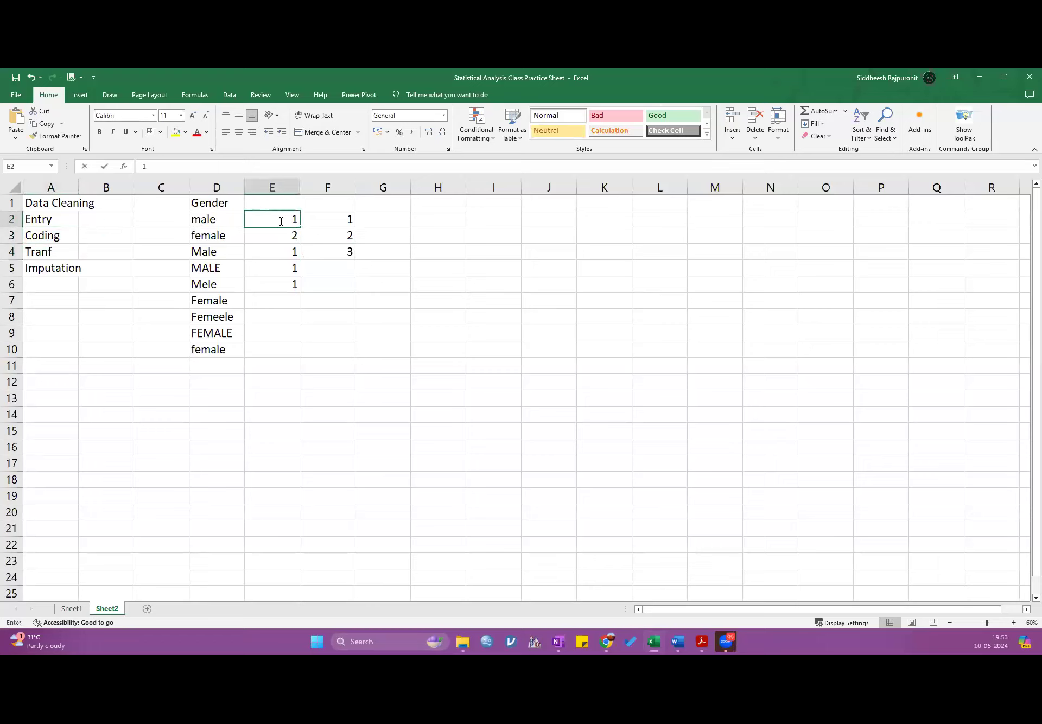
type("0")
key("BackSpace")
key("BackSpace")
type("0")
key("BackSpace")
type("1")
key("Return")
Code the four female entries in rows 7 to 10 as 2 in column E
key("Down")
key("Down")
key("Down")
key("Down")
type("2")
key("Return")
type("2")
key("Return")
type("2")
key("Return")
type("2")
key("Return")
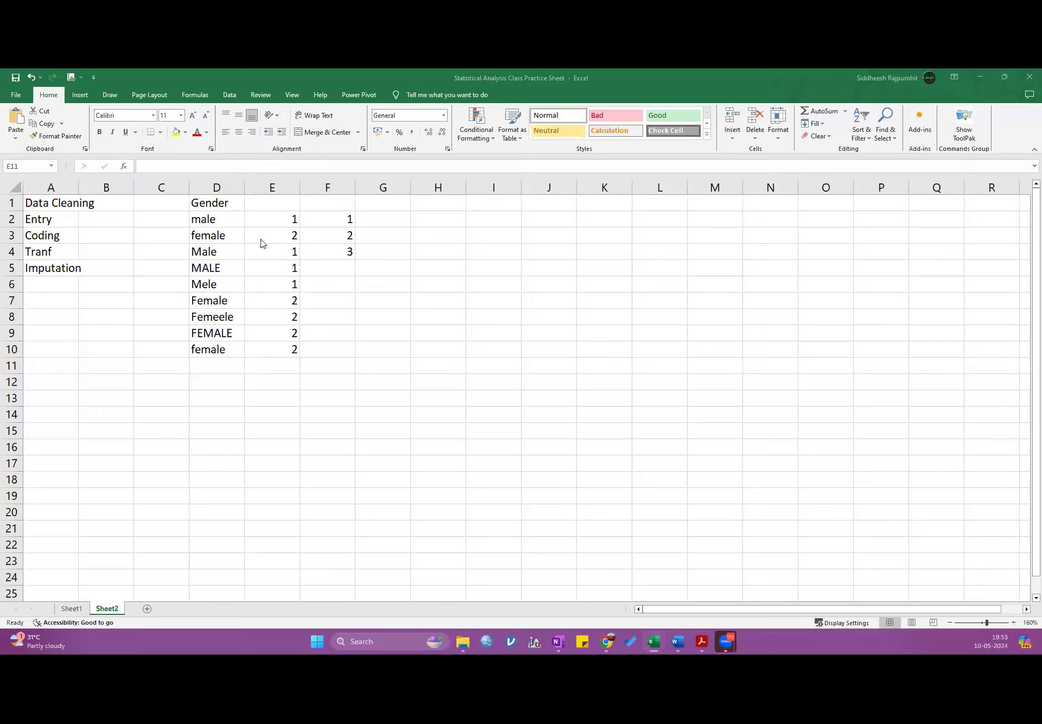
left_click(271, 222)
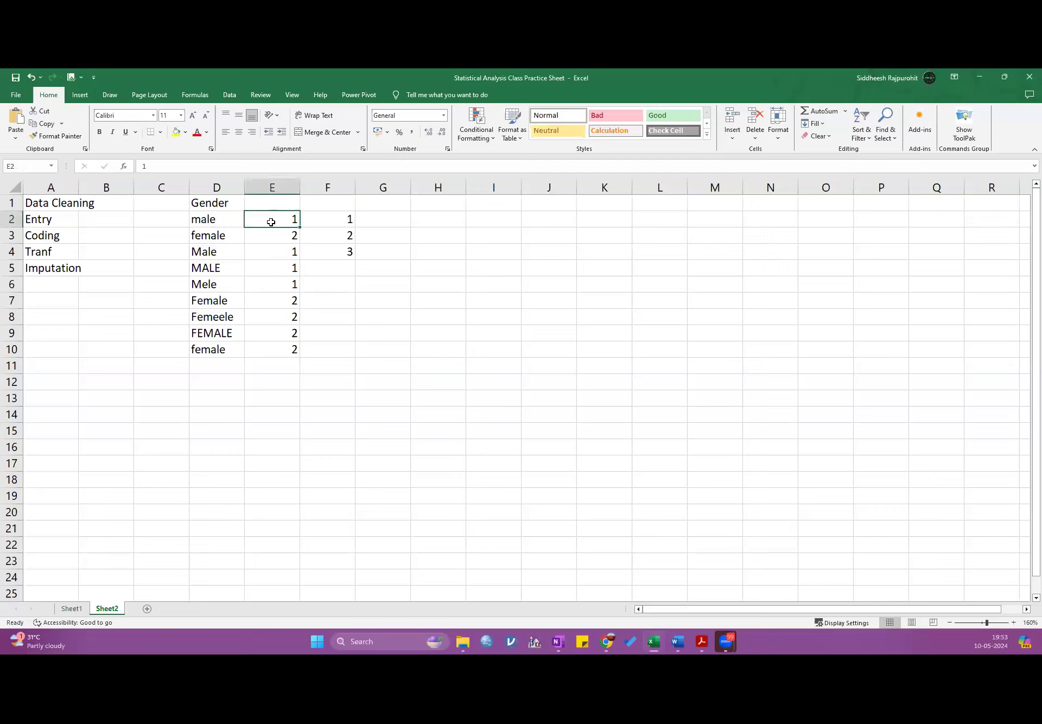
left_click(380, 219)
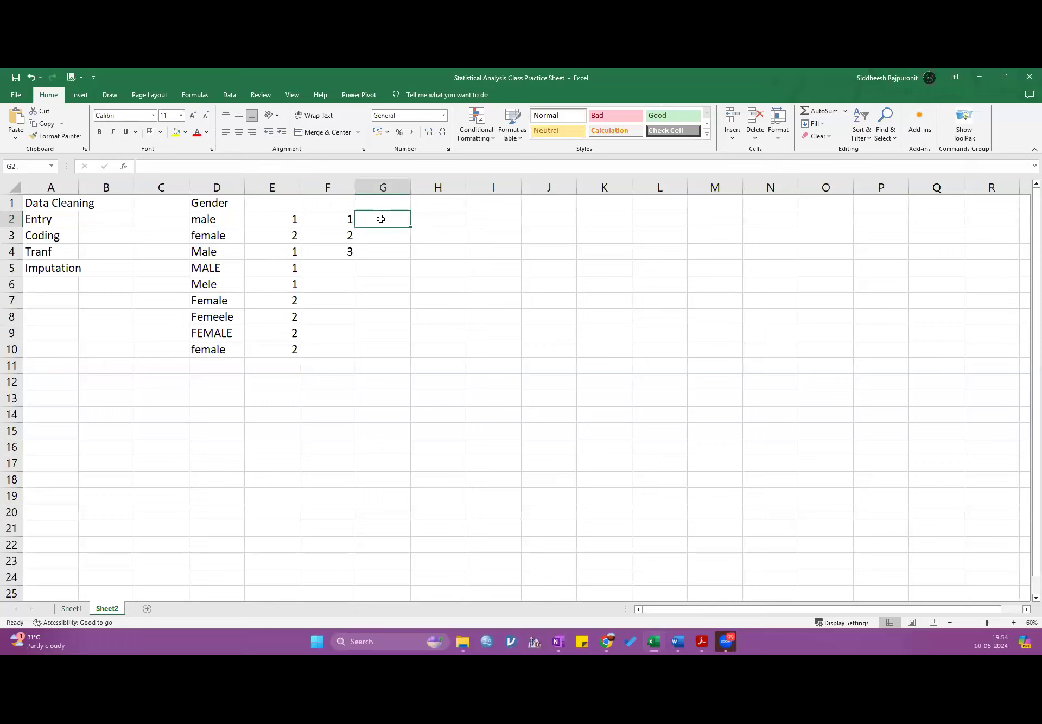
Switch to SPSS Statistics and browse for a data file to open in the SPSS CLASS folder on the Desktop
left_click(488, 643)
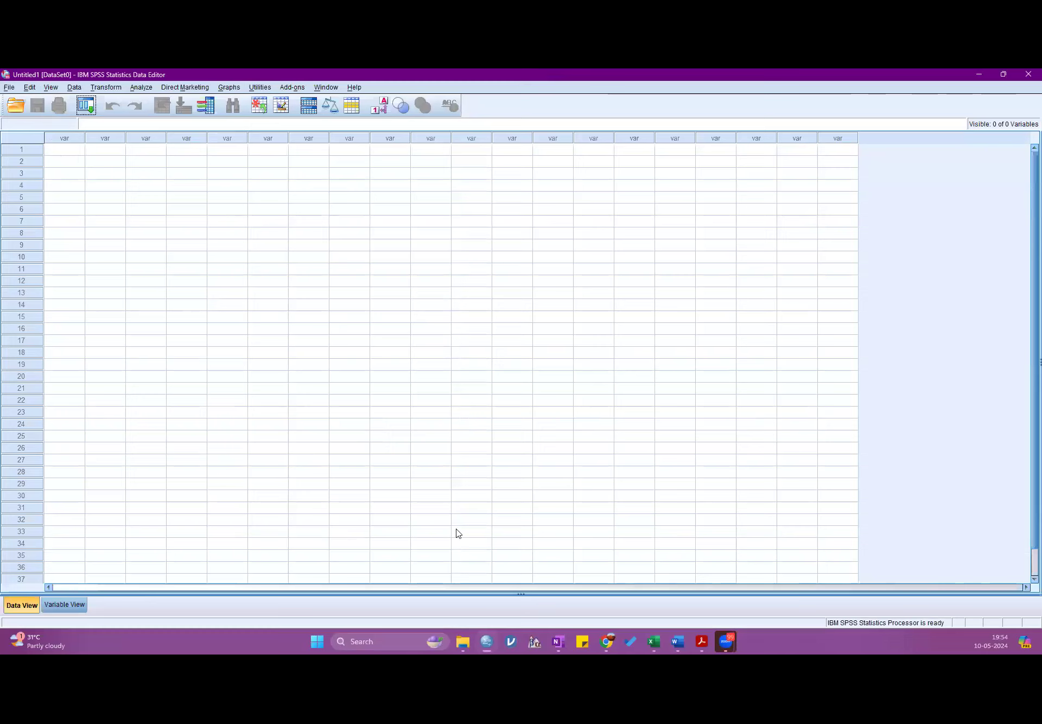
left_click(10, 89)
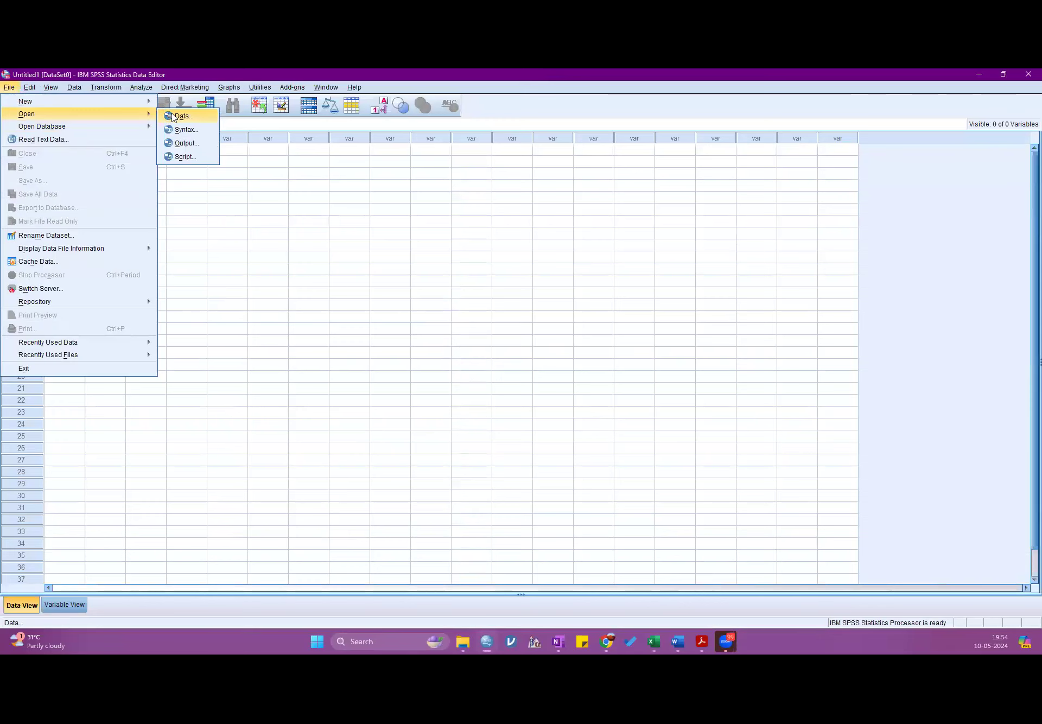
left_click(174, 117)
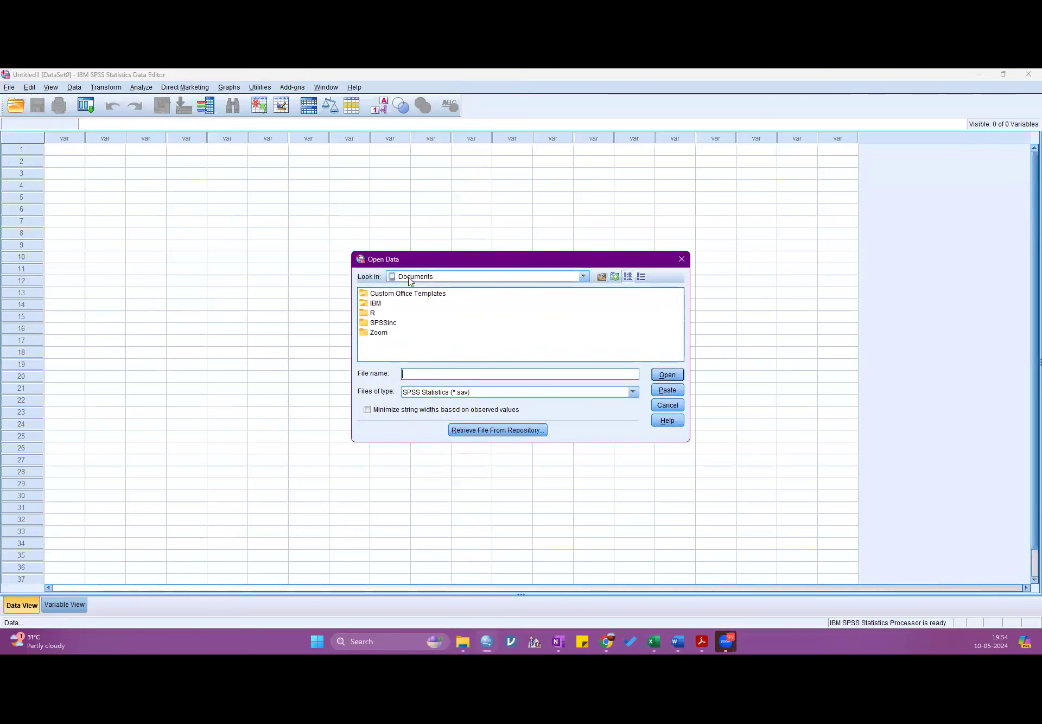
left_click(410, 280)
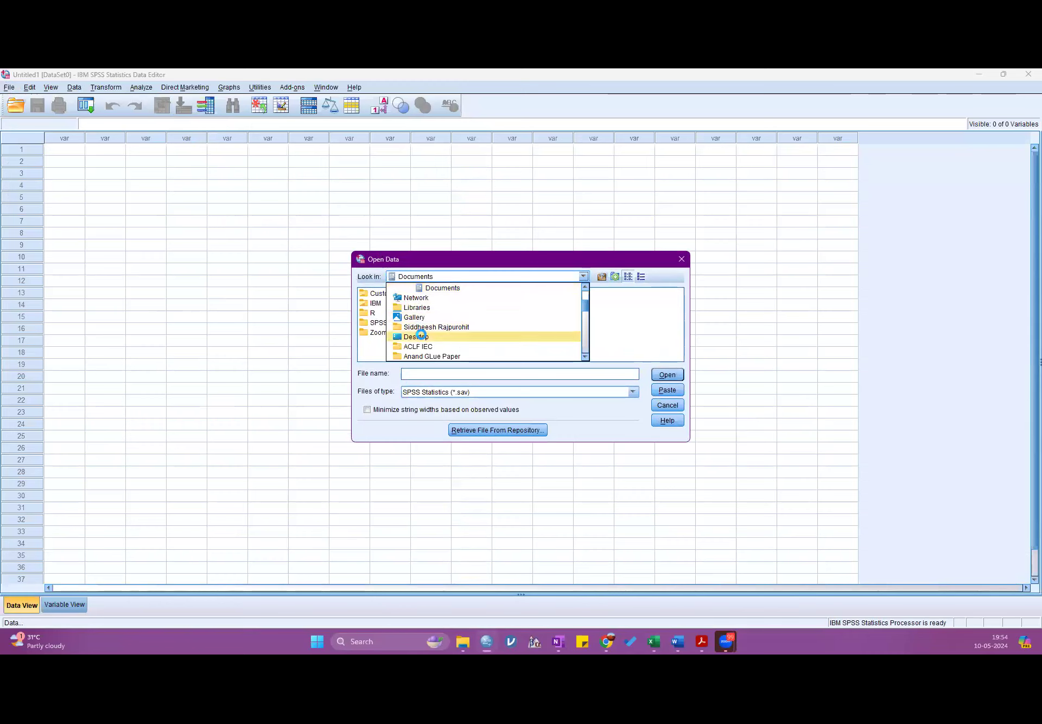
left_click(422, 337)
left_click_drag(423, 358, 529, 343)
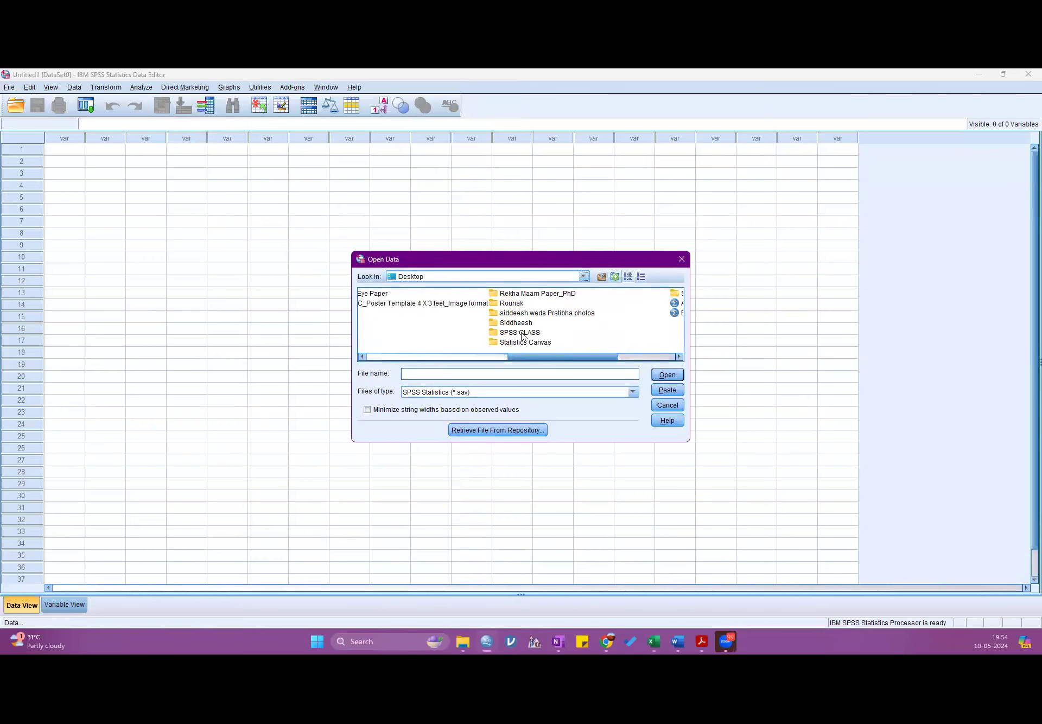
double_click(521, 333)
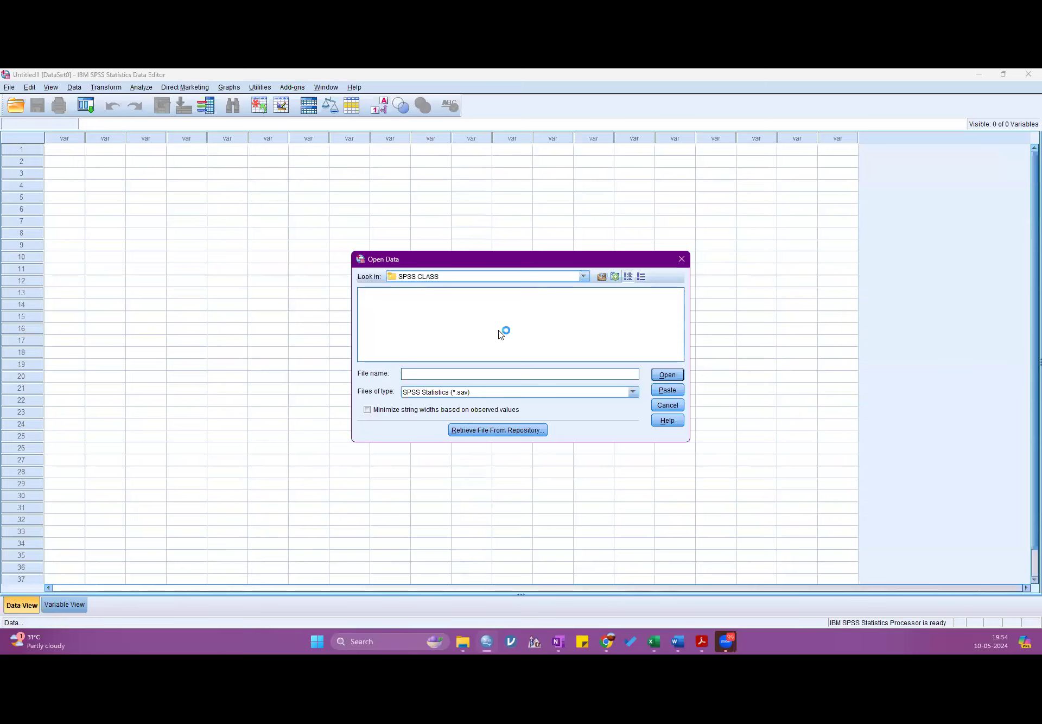
Open the Excel file Statistical Analysis Class Practice Sheet.xlsx, importing Sheet1 [A1:AW101] with variable names read from the first row
left_click(488, 393)
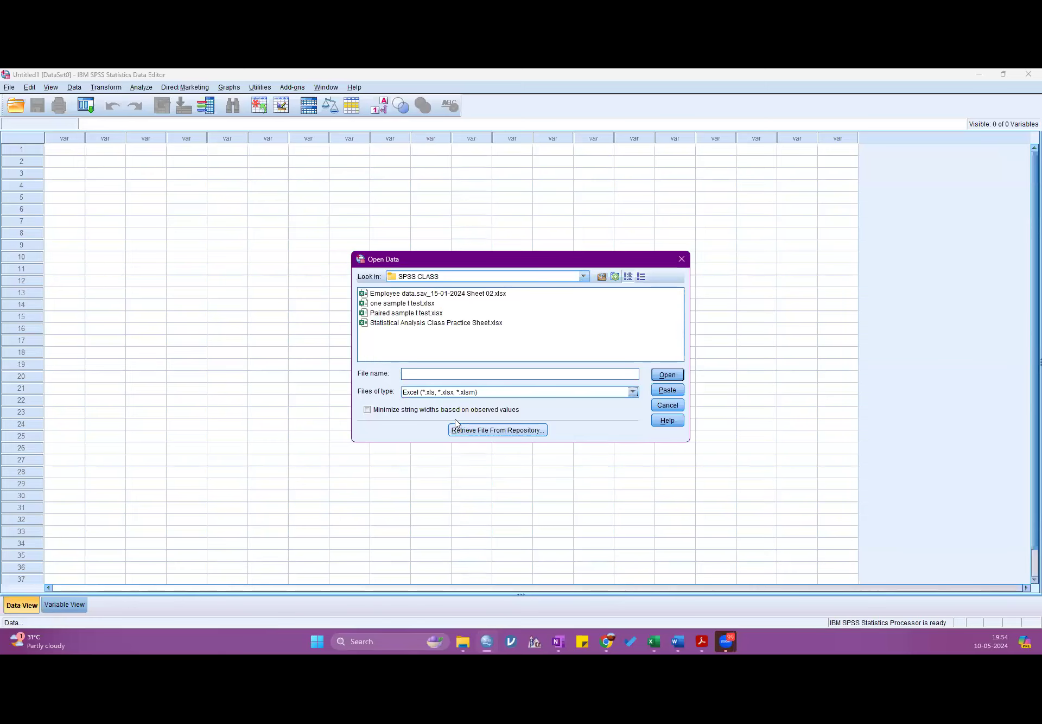
left_click(432, 323)
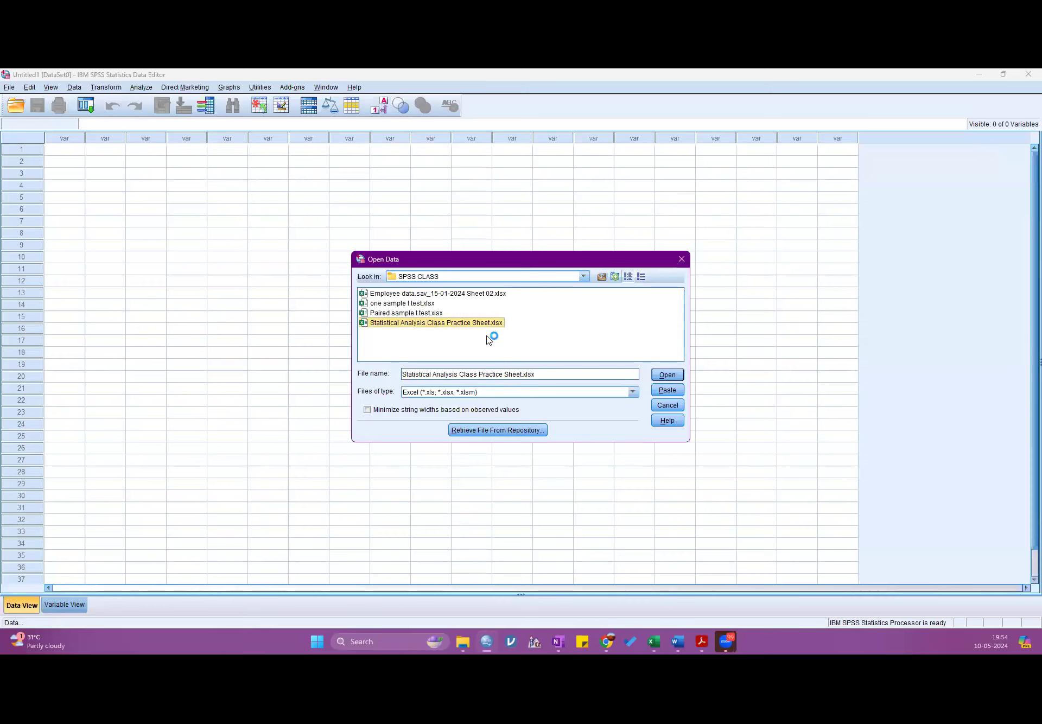
left_click(665, 376)
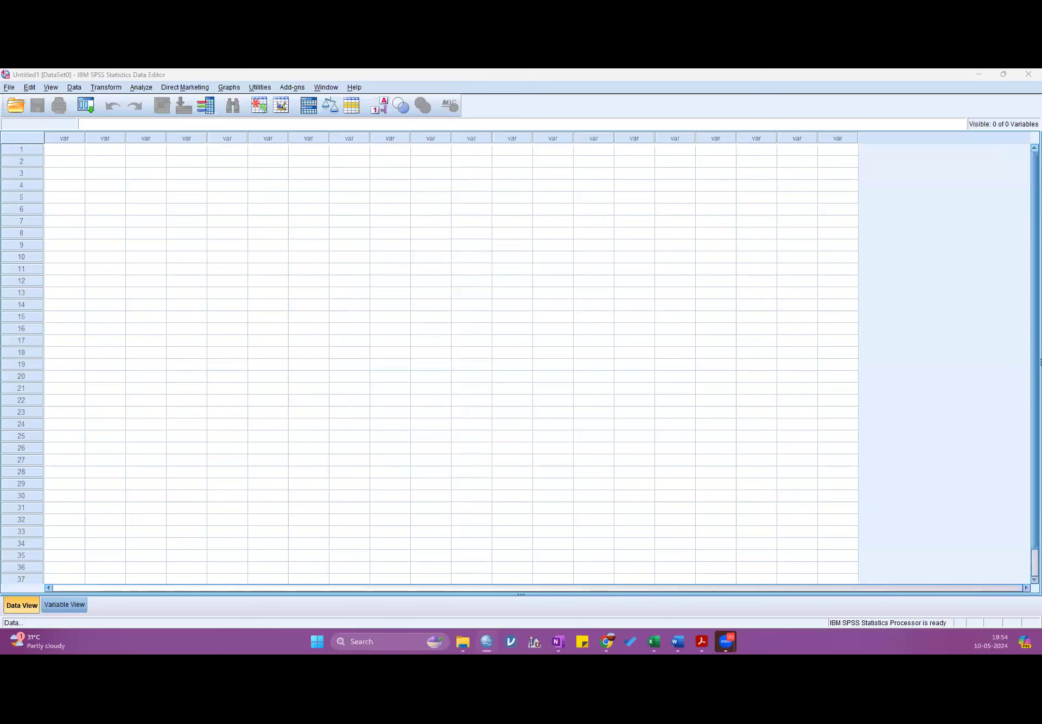
left_click(662, 346)
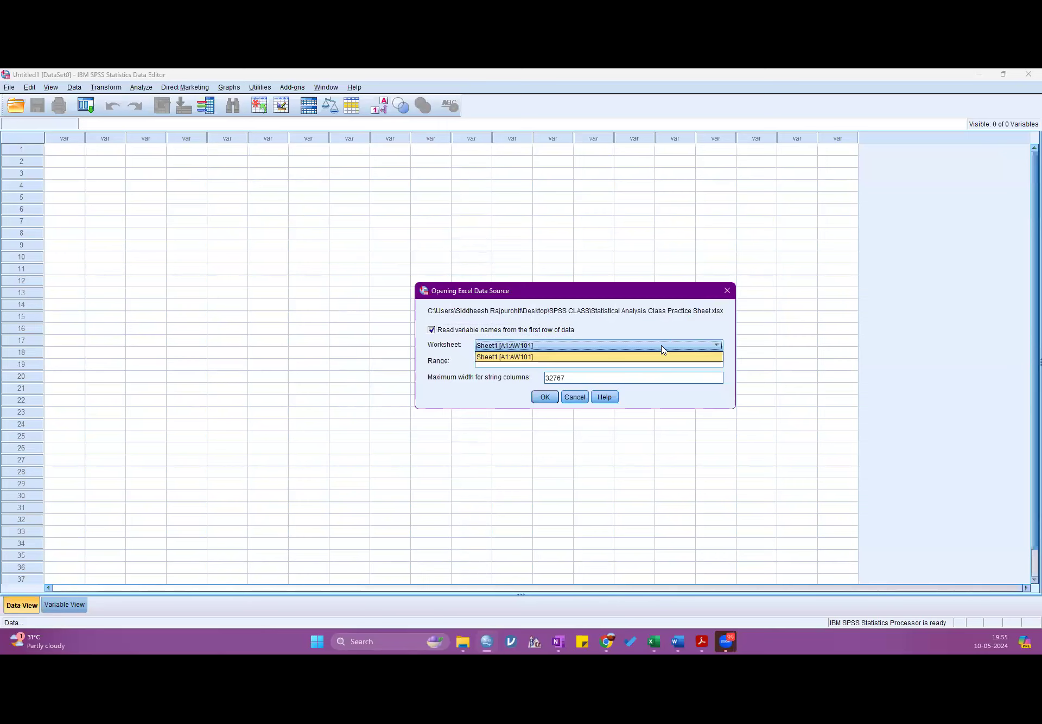
left_click(662, 348)
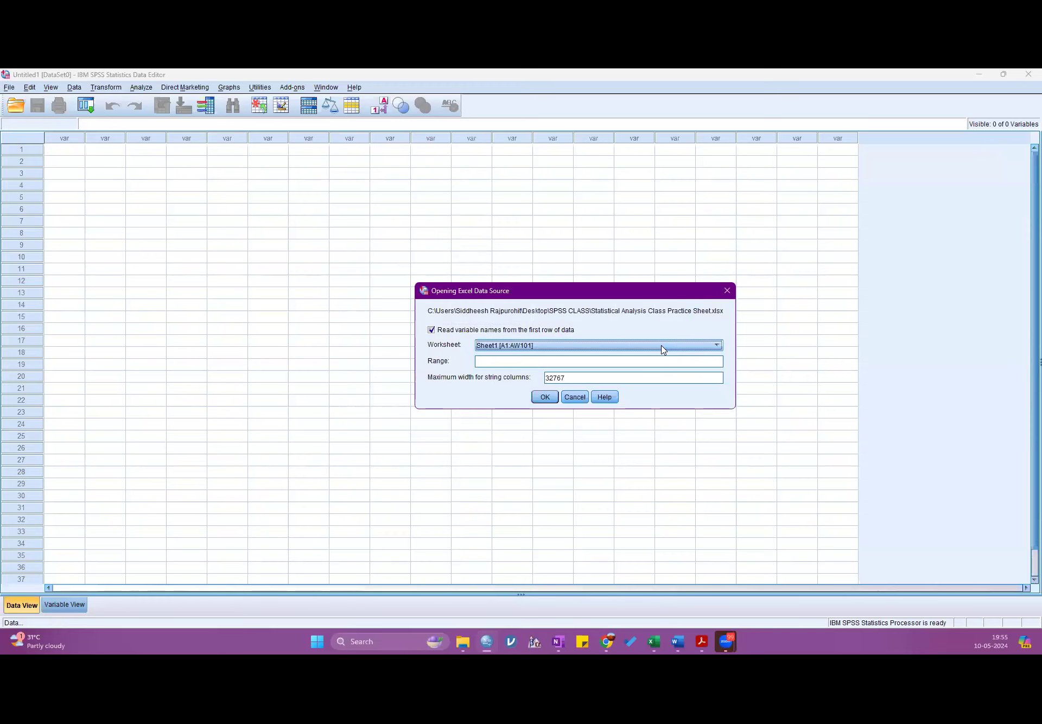
left_click(545, 396)
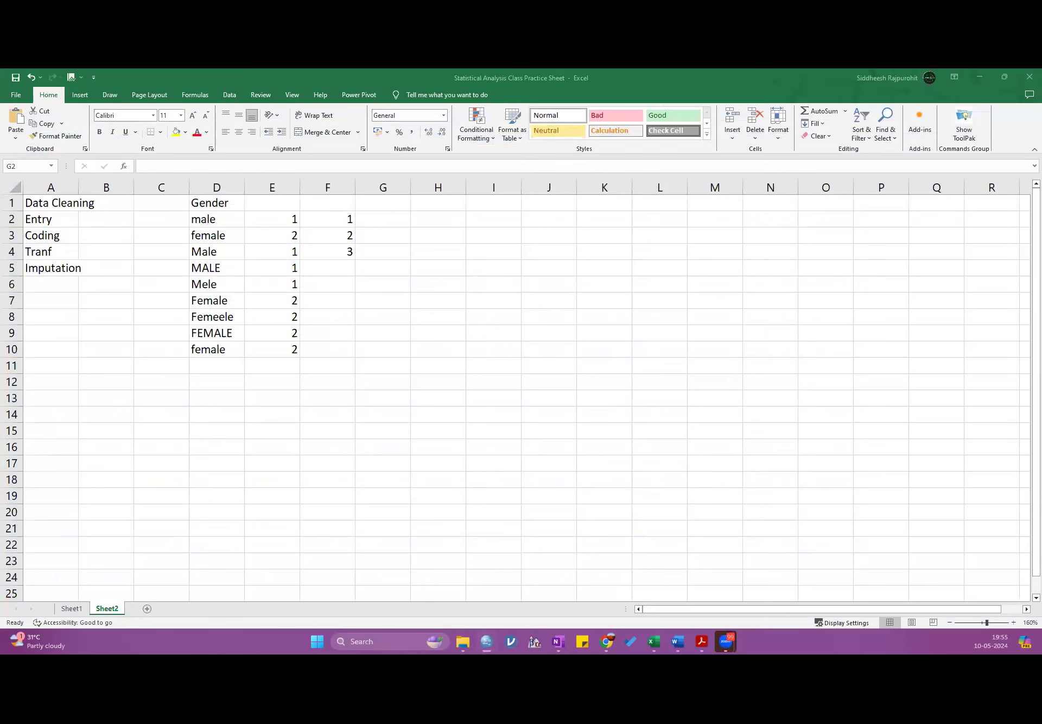
double_click(487, 151)
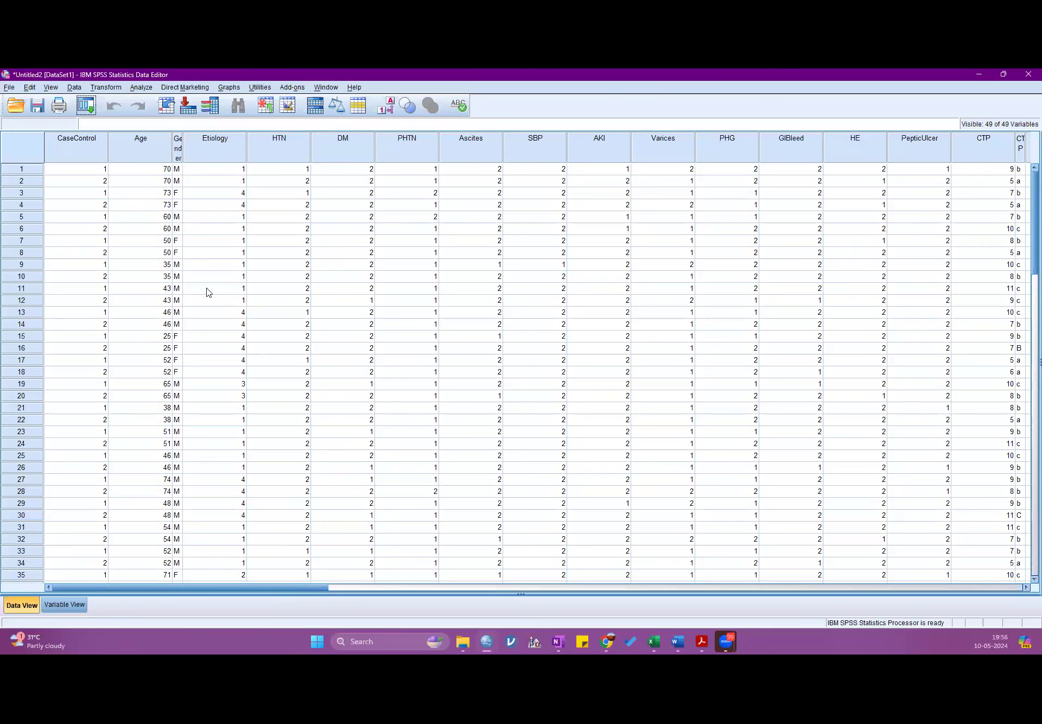
Widen the Age column and clear the Age values in rows 3 and 5 to create missing data
left_click_drag(171, 138, 231, 179)
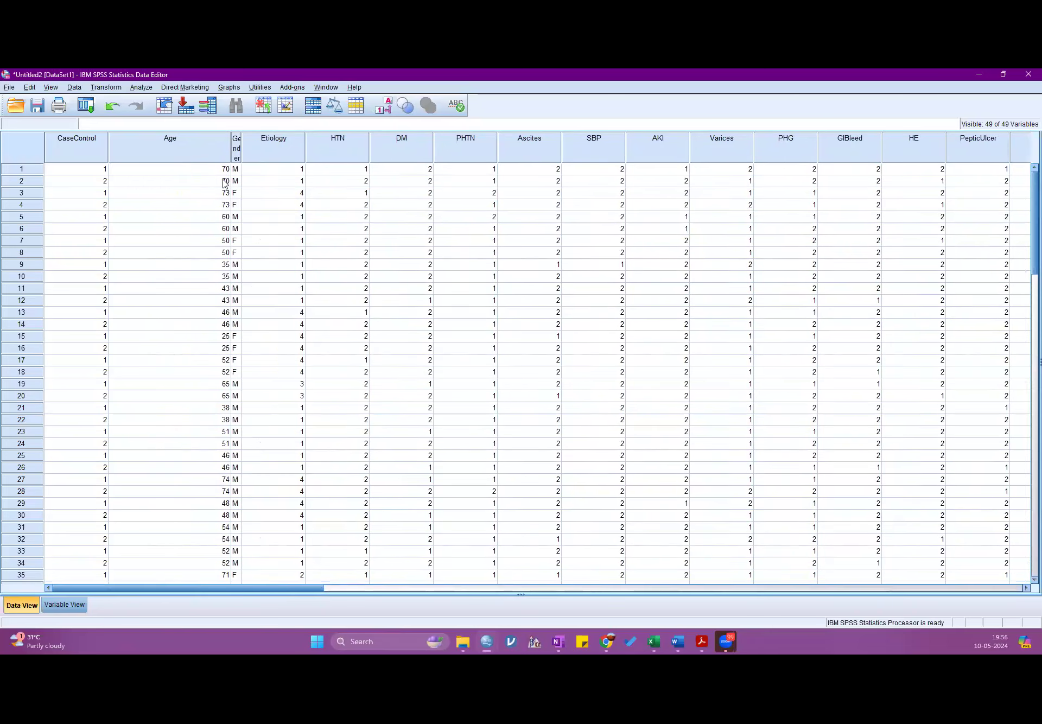
left_click(214, 185)
left_click(213, 195)
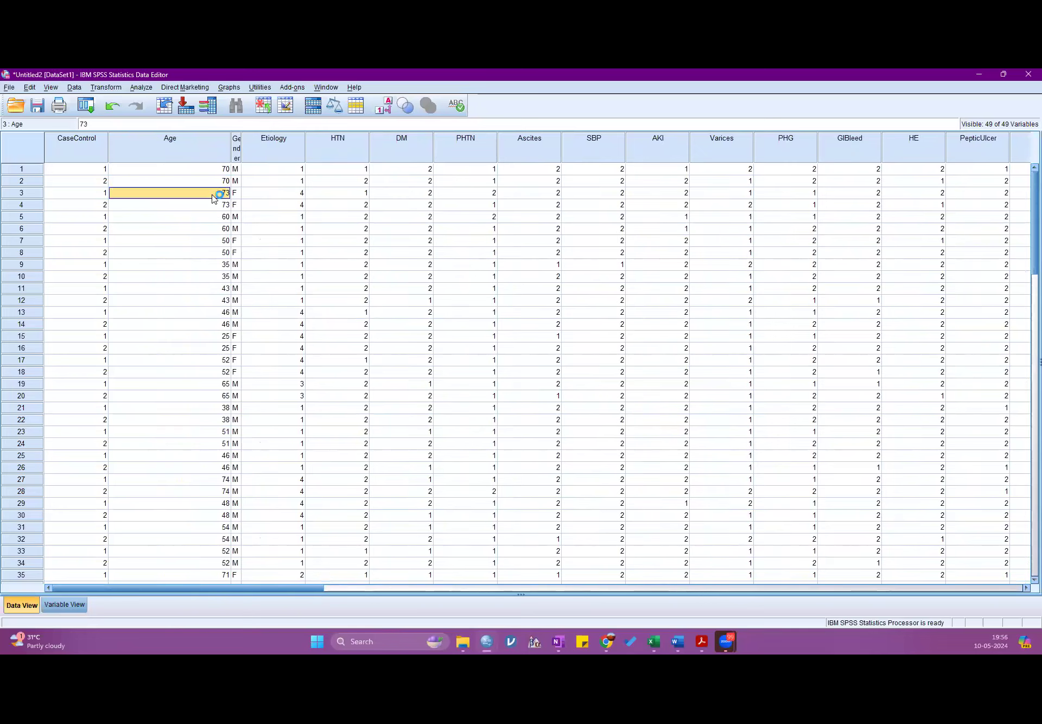
key("Delete")
left_click(212, 206)
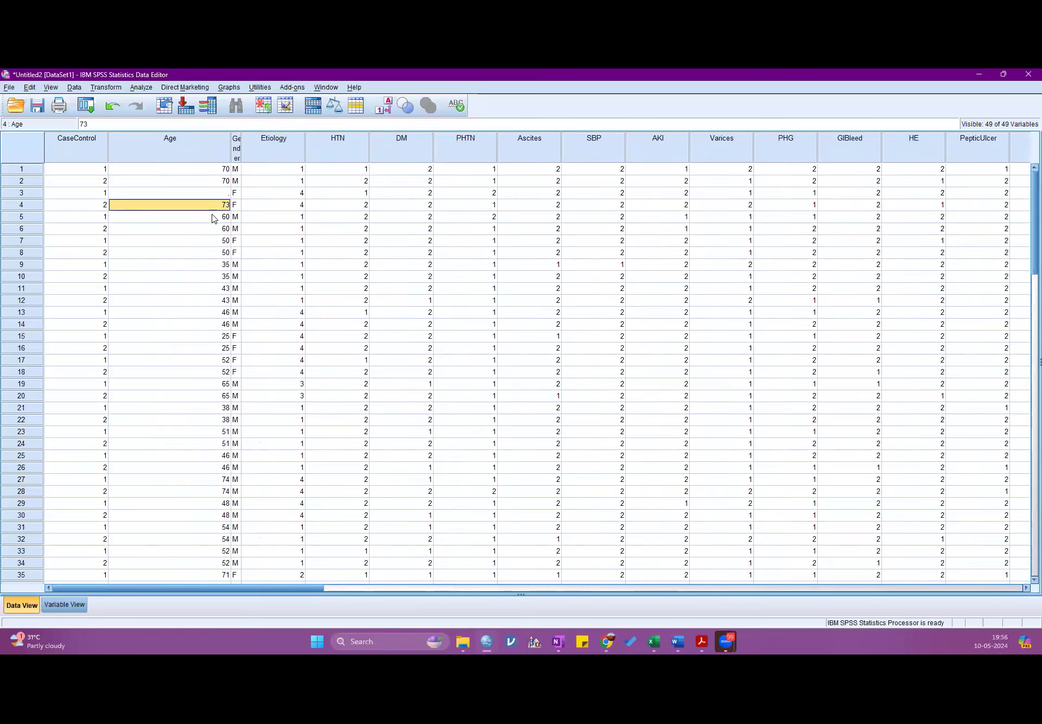
left_click(213, 213)
key("Delete")
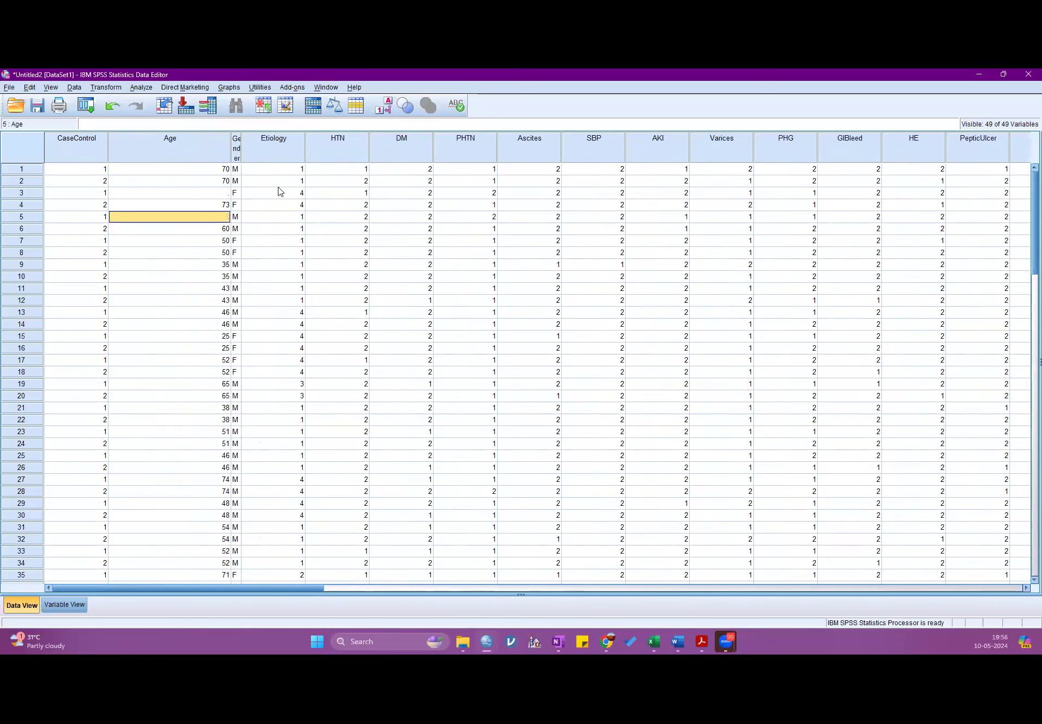
Set up a Frequencies analysis for the Age variable, keeping the display of frequency tables enabled
left_click(141, 87)
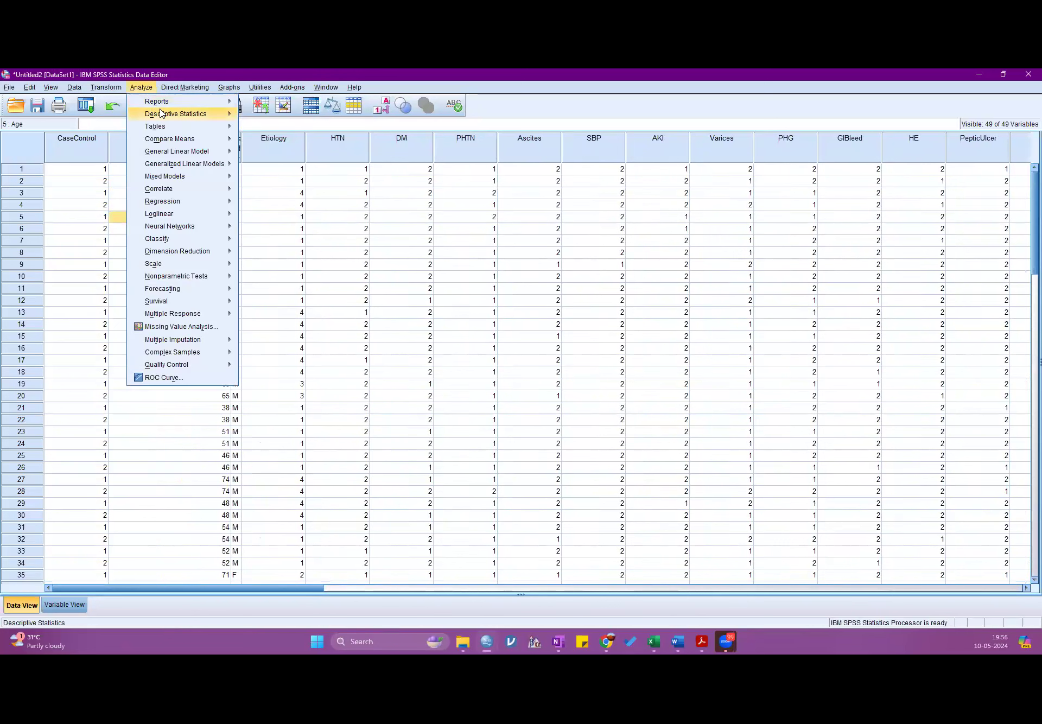
mouse_move(161, 113)
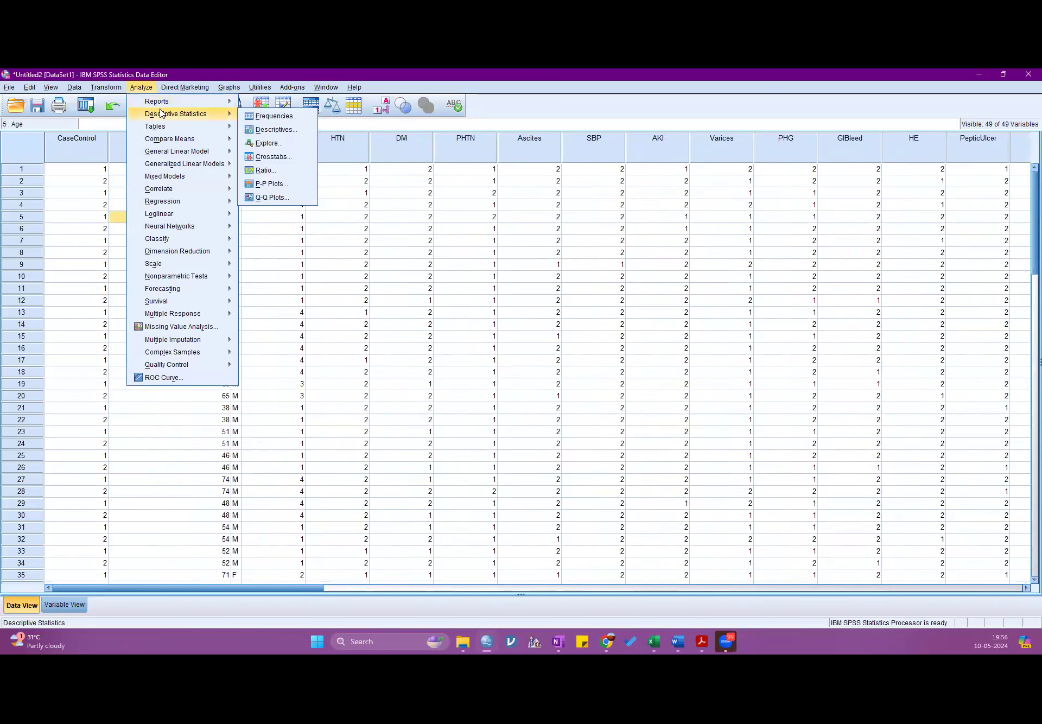
left_click(274, 116)
left_click(429, 316)
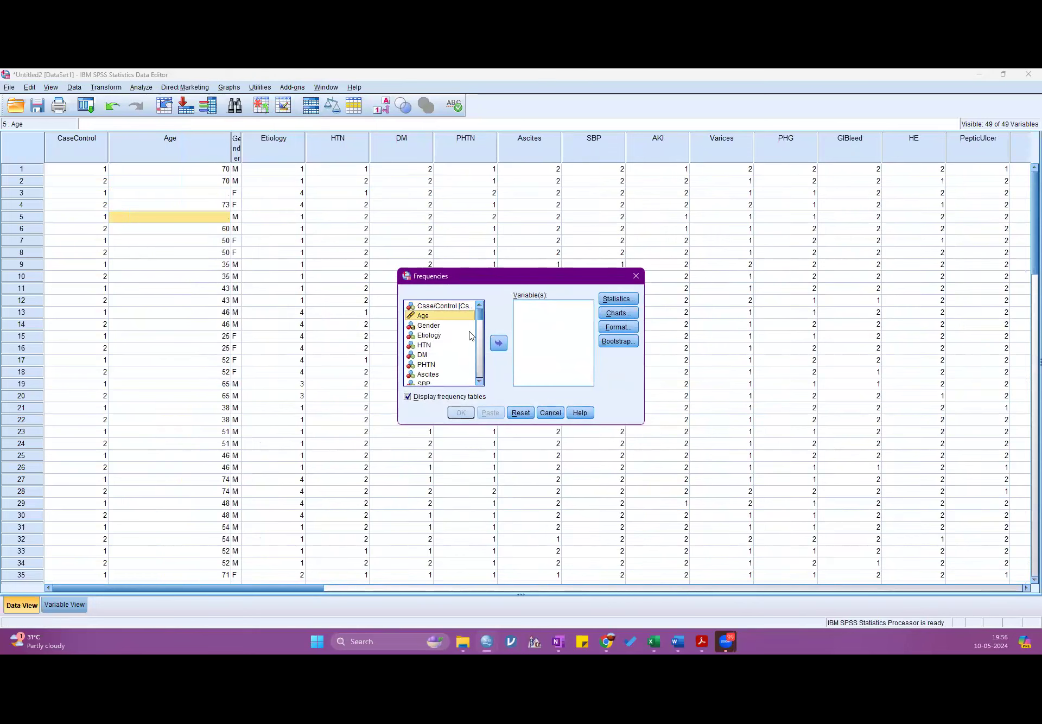
left_click(498, 344)
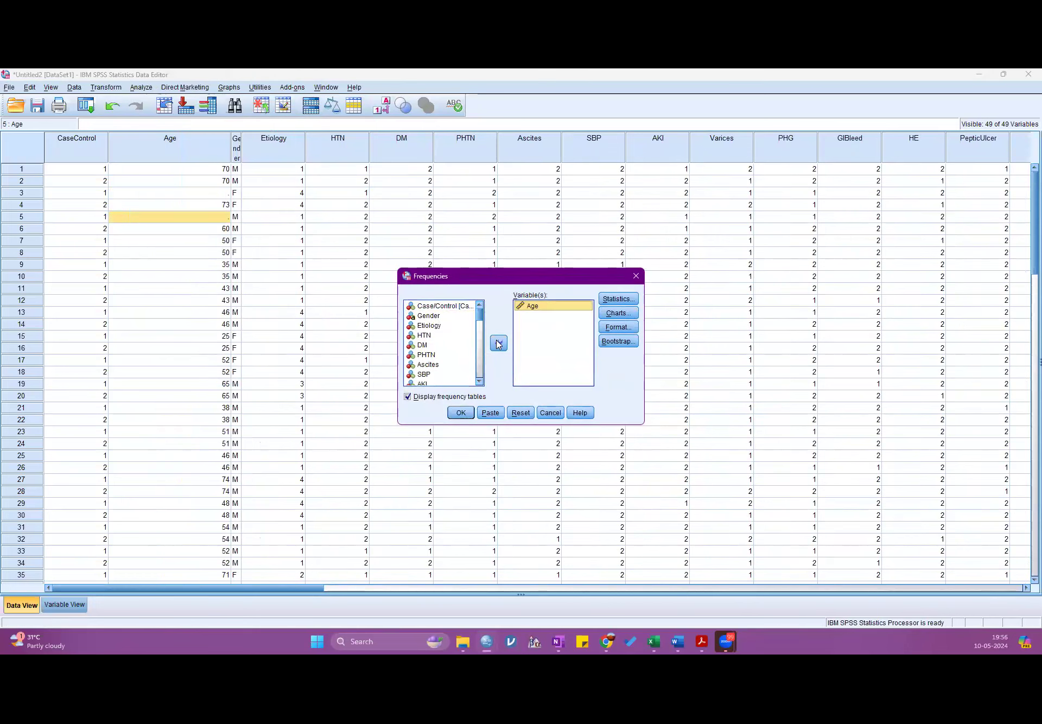
left_click(429, 396)
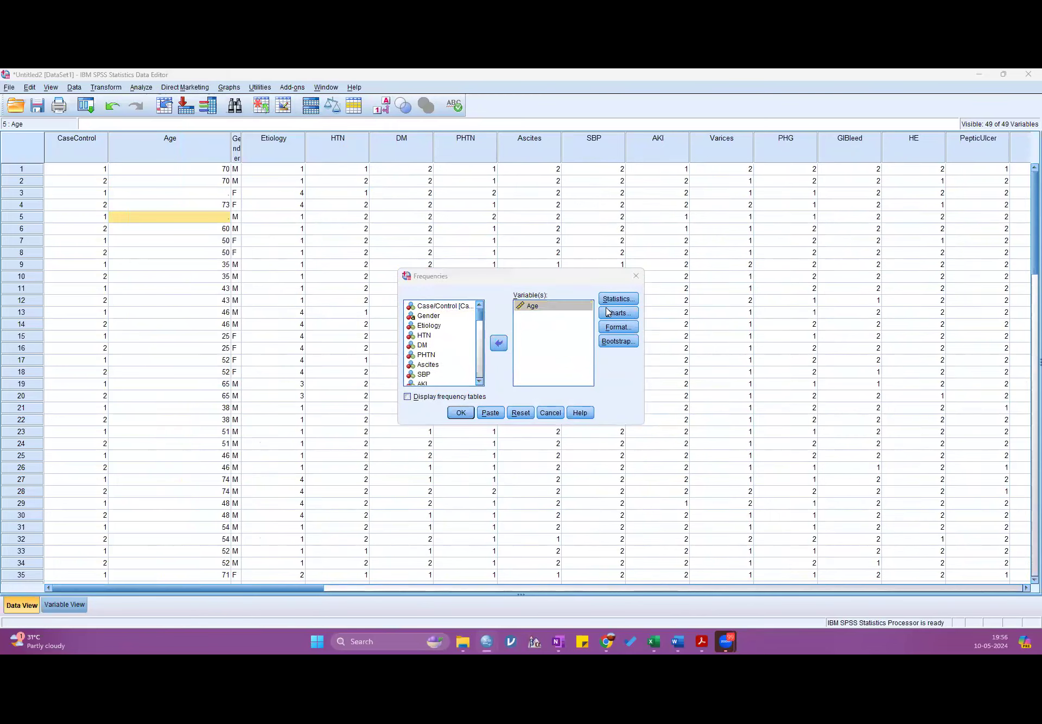
left_click(520, 368)
left_click(465, 397)
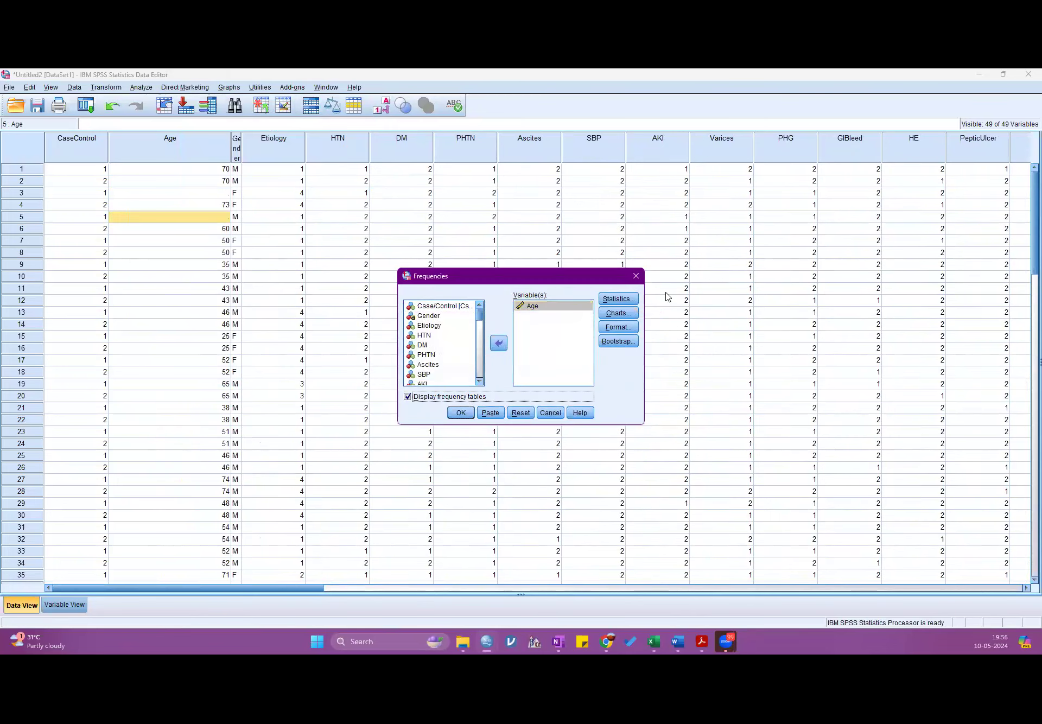
Add the mean and standard deviation to the Age frequencies and run the analysis
left_click(607, 303)
left_click(549, 277)
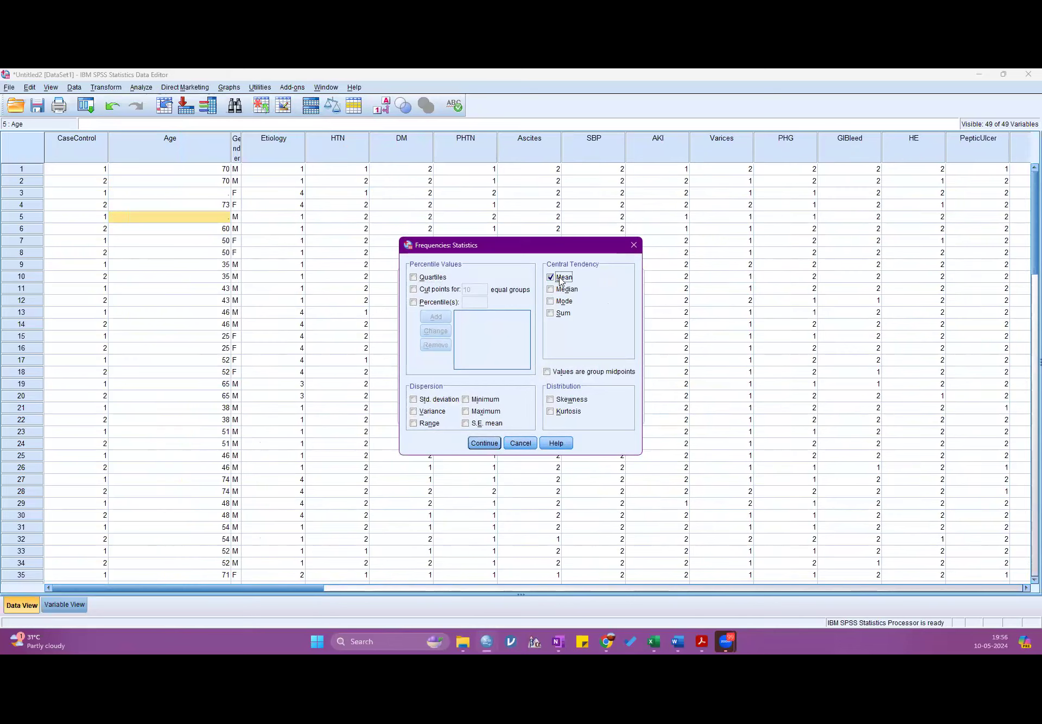
left_click(439, 402)
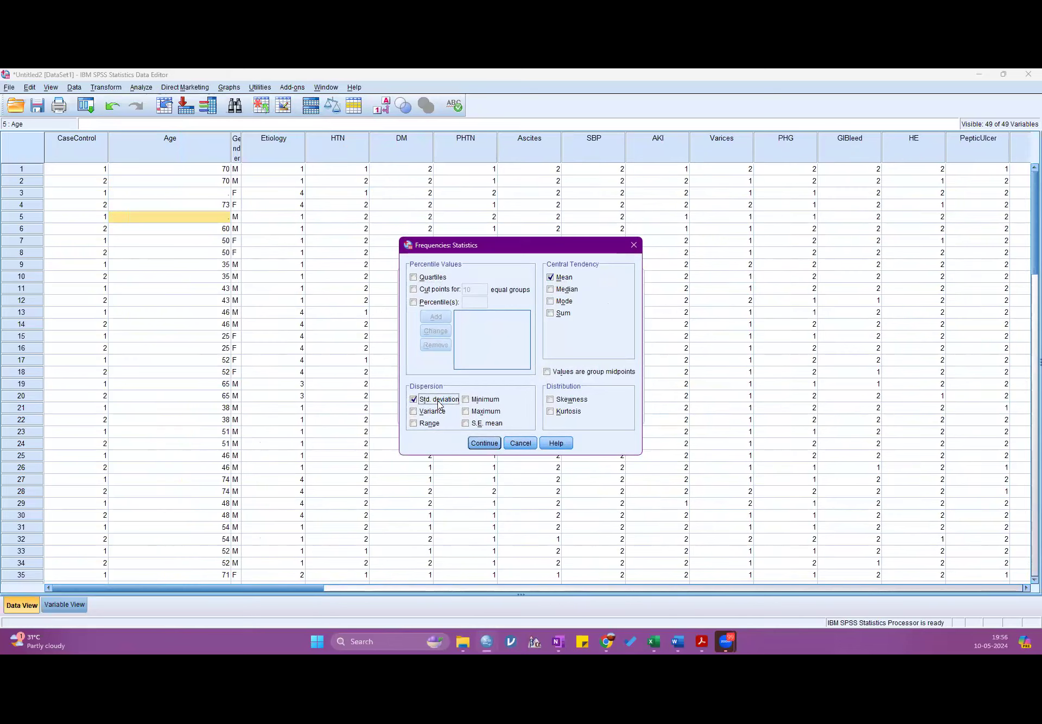
left_click(489, 443)
left_click(465, 416)
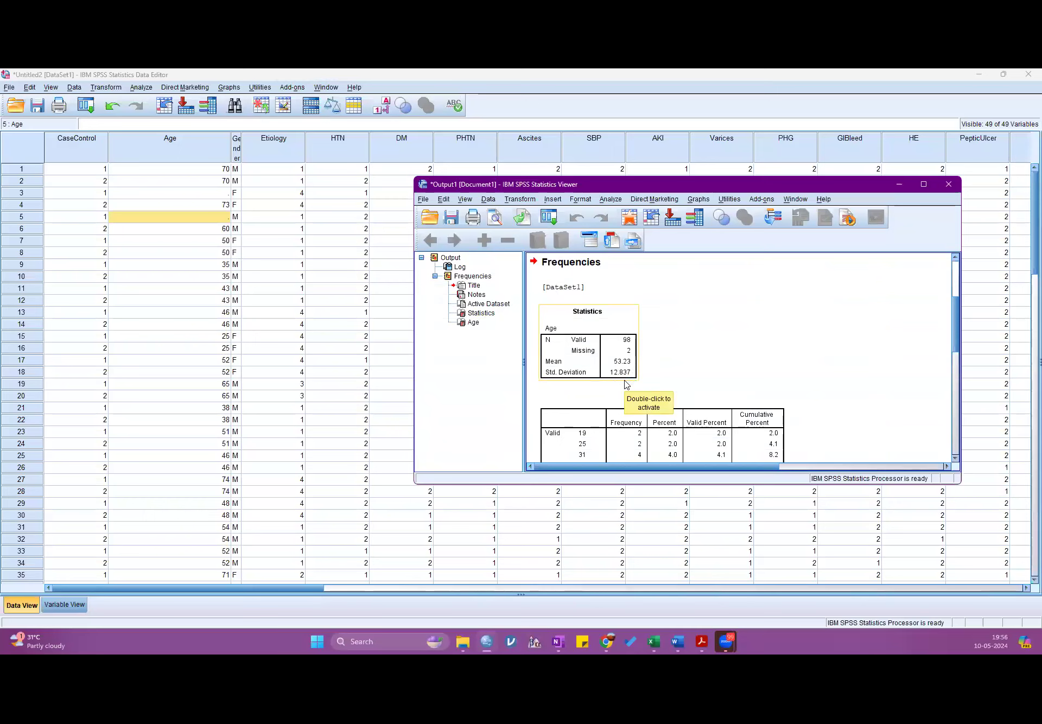
Fill the missing Age values in rows 3 and 5 with 54
left_click(210, 194)
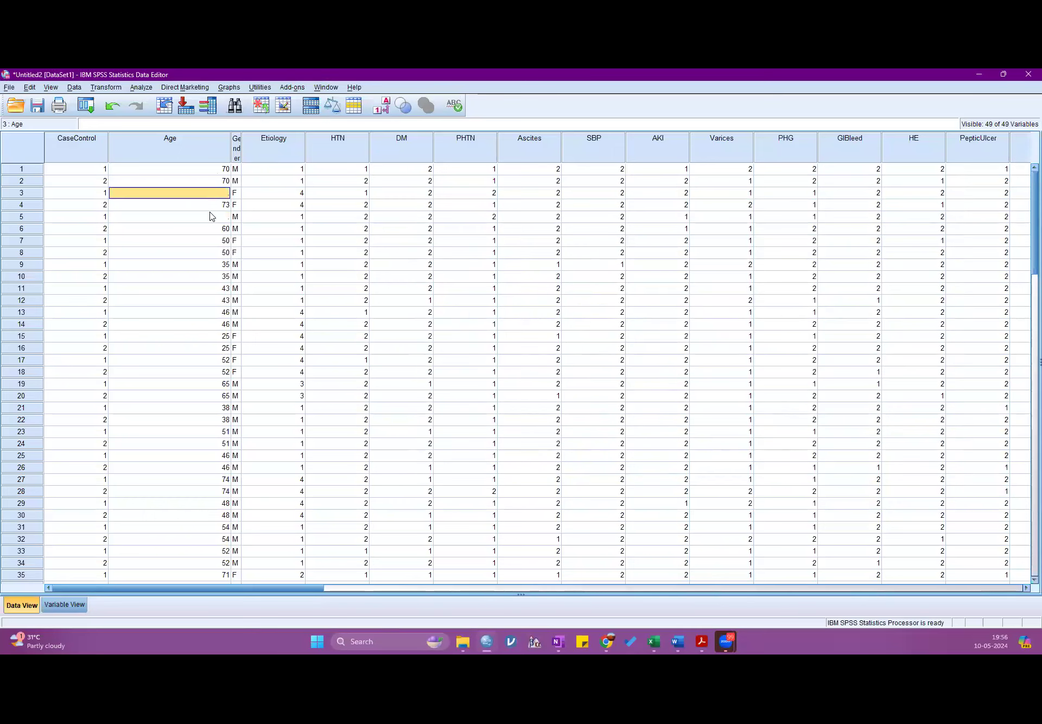
type("53")
key("BackSpace")
type("4")
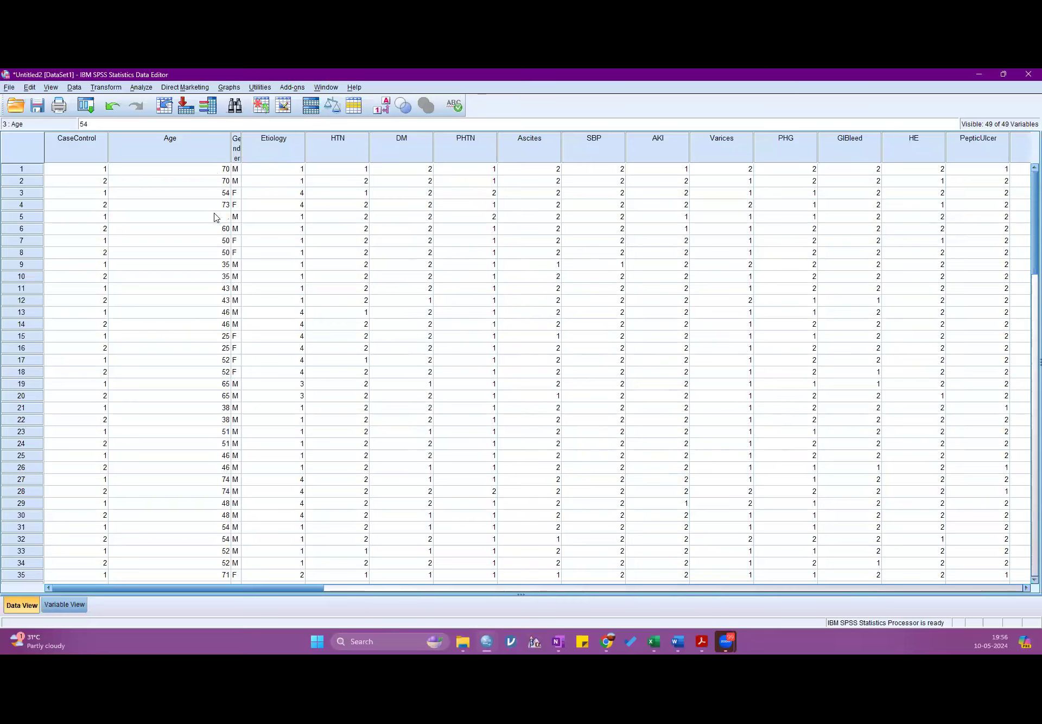
left_click(215, 216)
type("54")
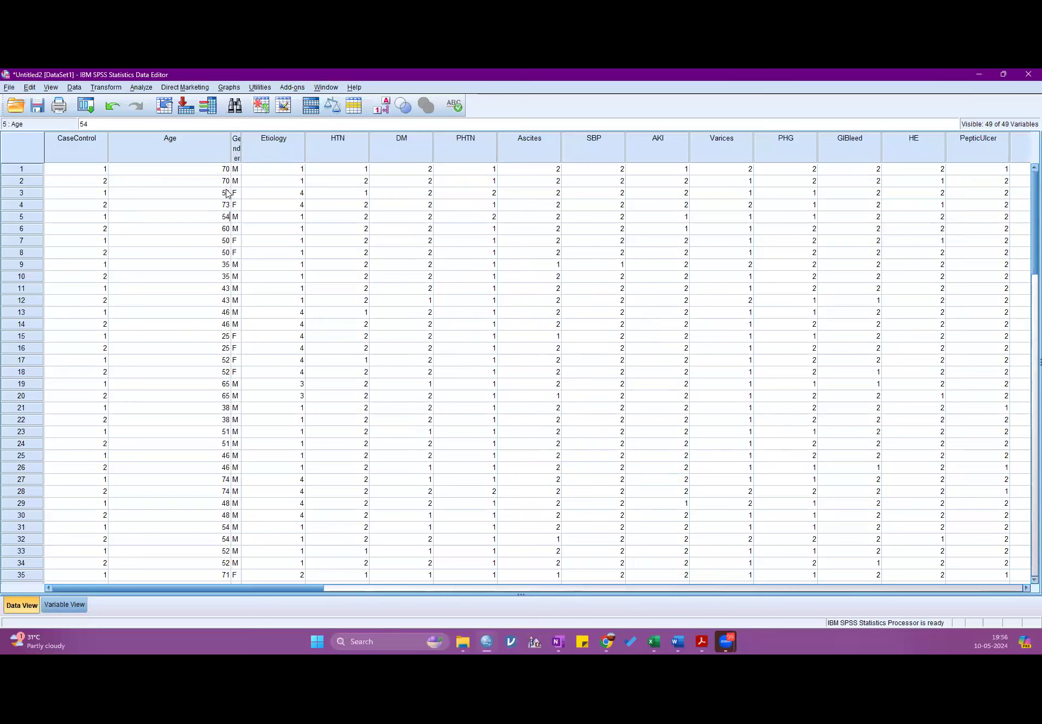
Compare the filled Age values with the adjacent matched cases and check the Age statistics in the output
left_click(227, 194)
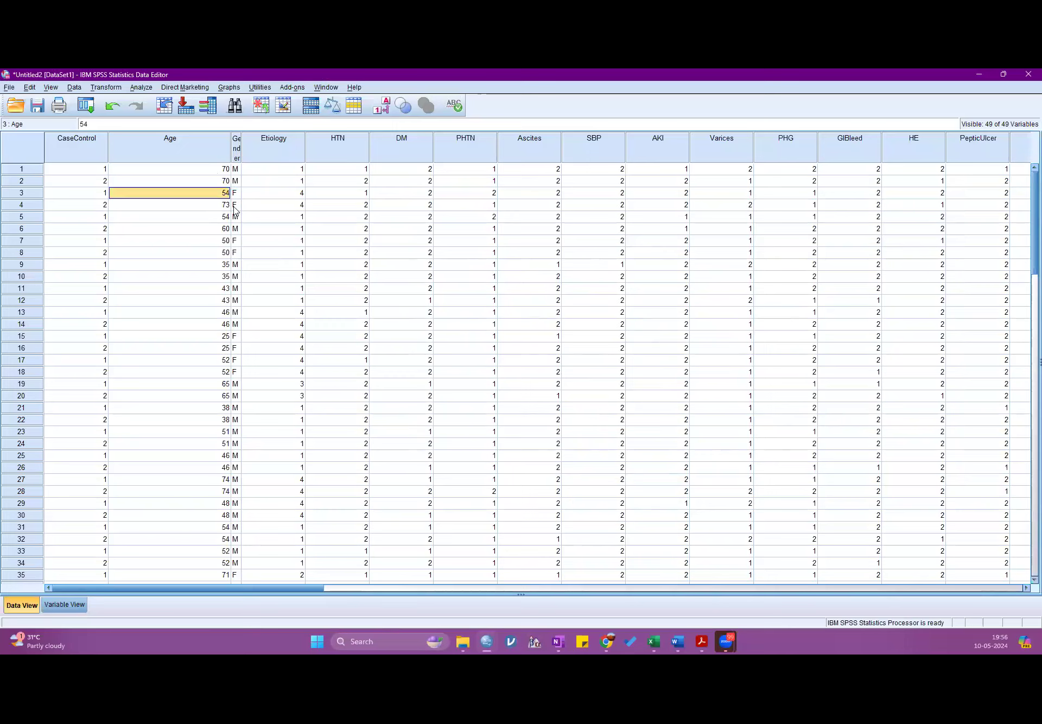
left_click(226, 228)
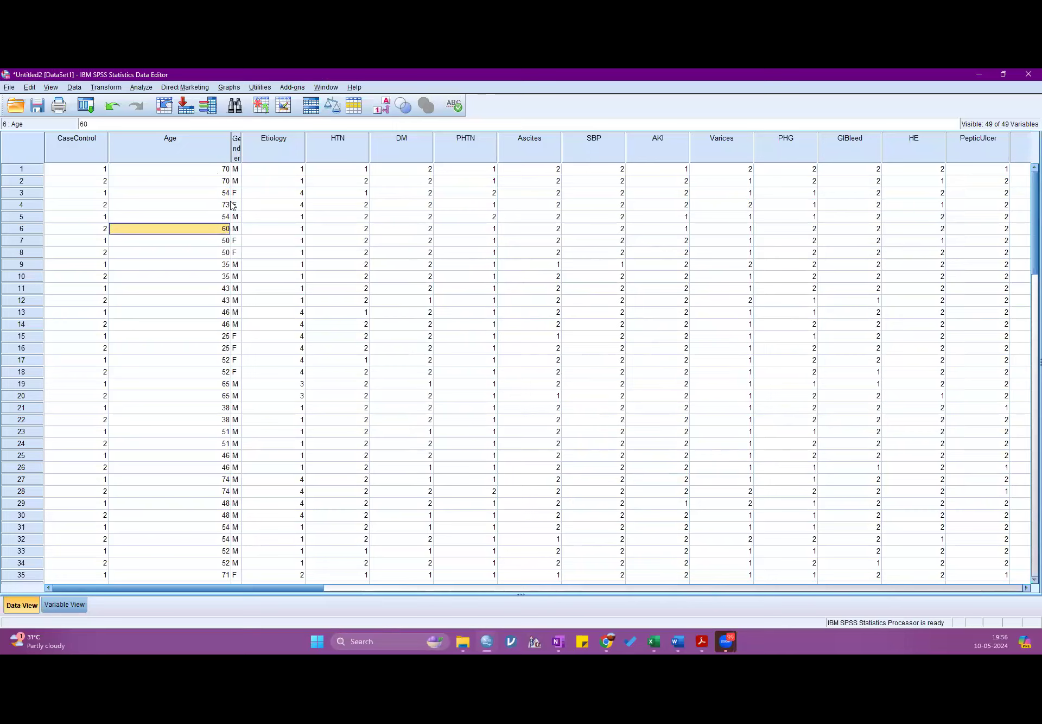
left_click_drag(228, 193, 227, 205)
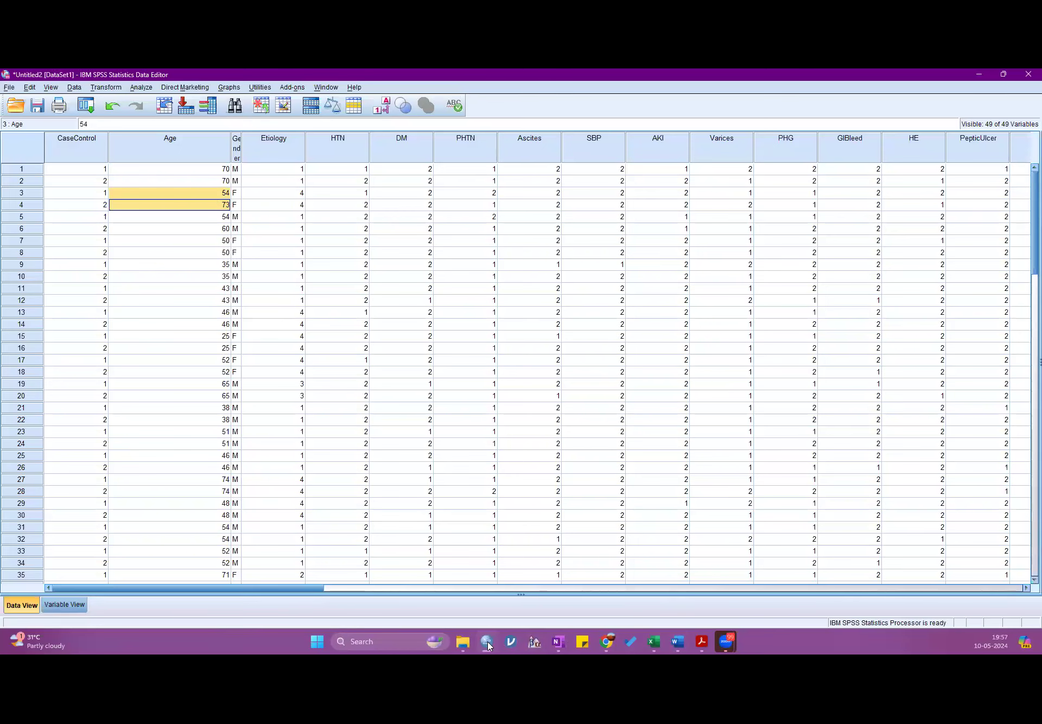
mouse_move(488, 645)
left_click(449, 576)
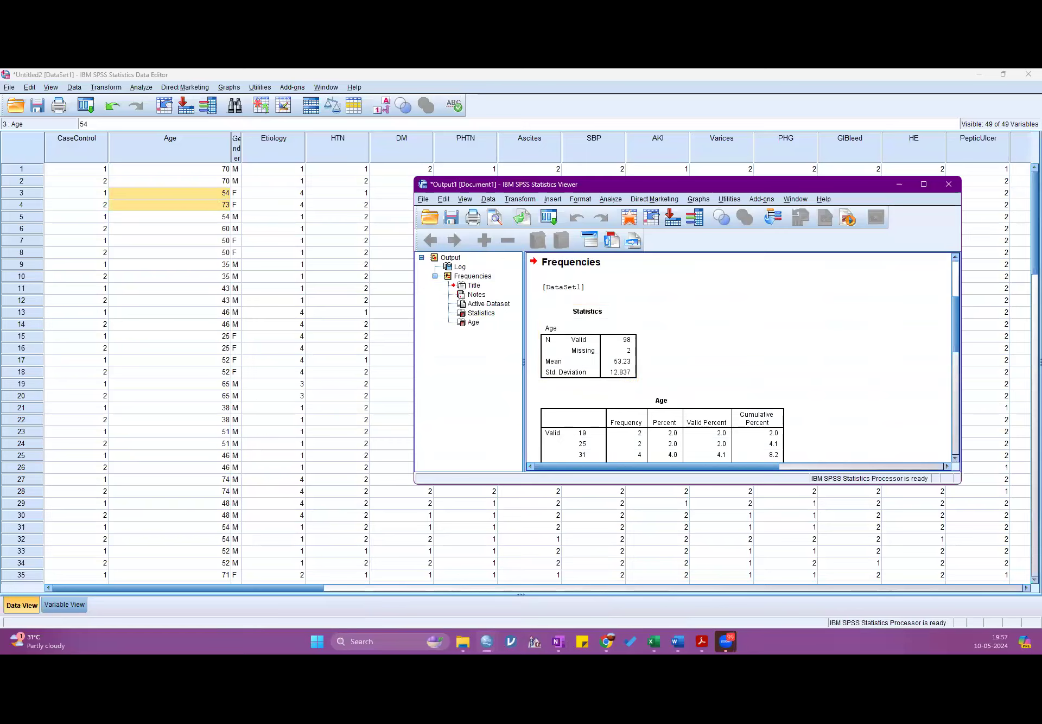
left_click(904, 189)
Set Age to 73 in row 3 and to 60 in row 5, matching each paired case
left_click(215, 197)
type("73")
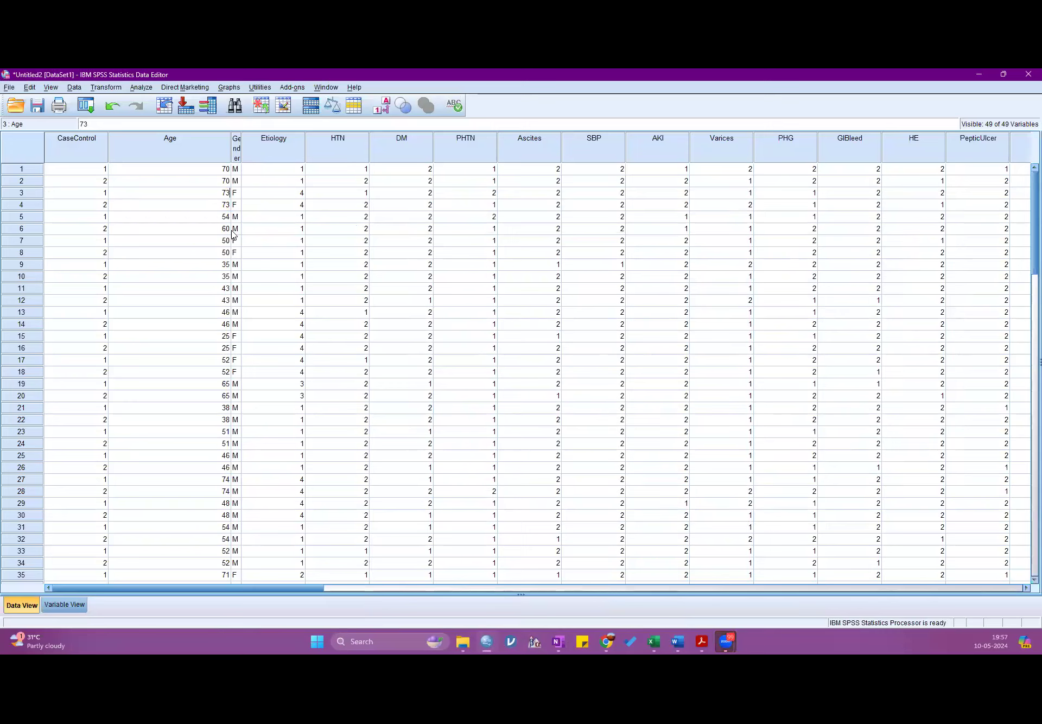
left_click(222, 217)
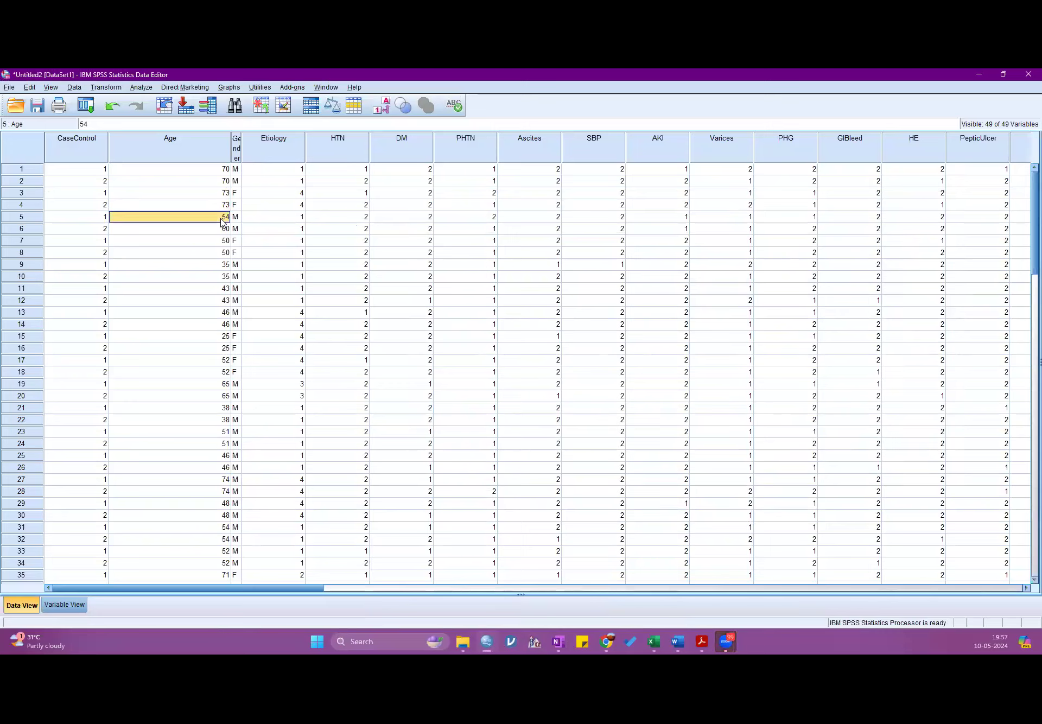
type("60")
left_click(276, 232)
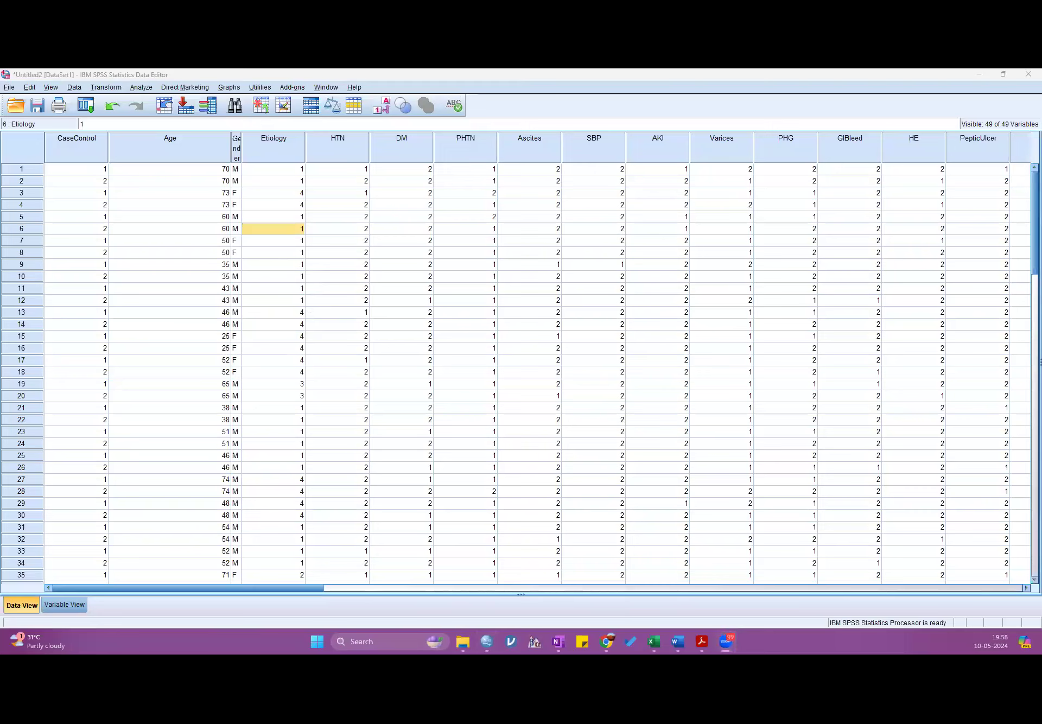
mouse_move(724, 643)
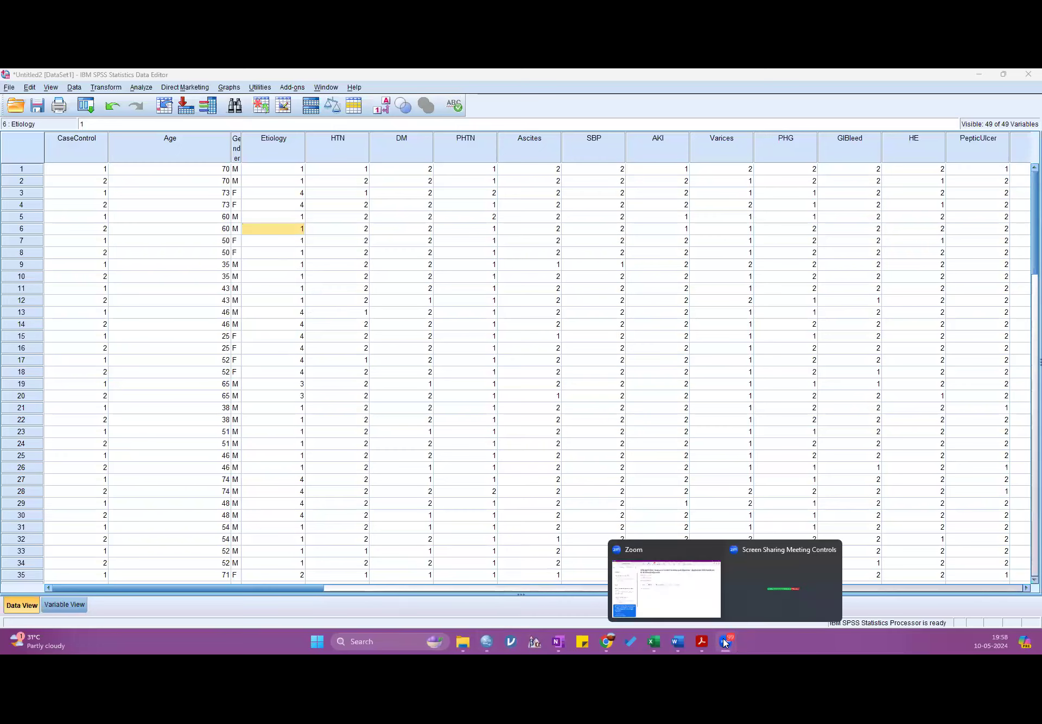
left_click(768, 576)
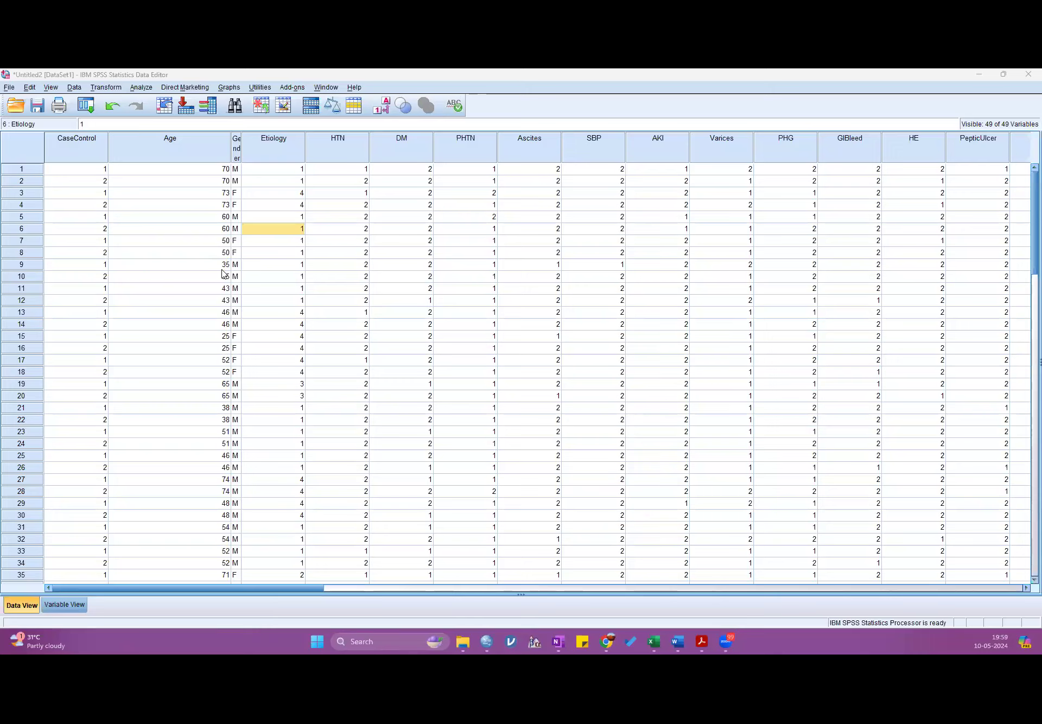
Clear the Age and Gender values in row 17 and widen the Gender column
left_click(219, 363)
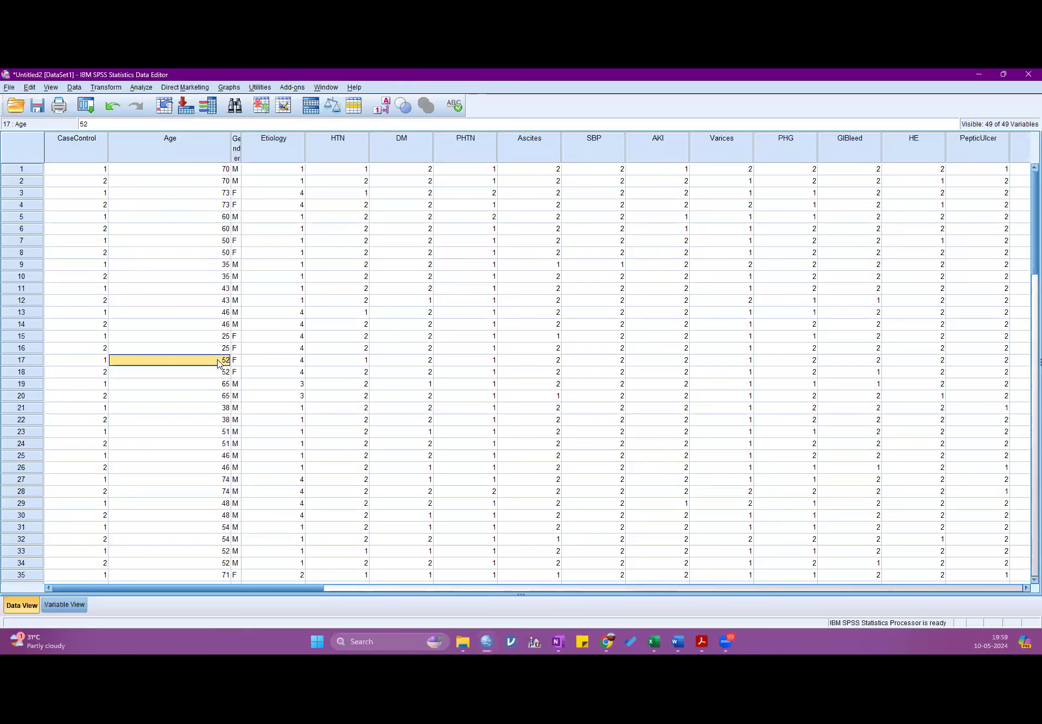
key("BackSpace")
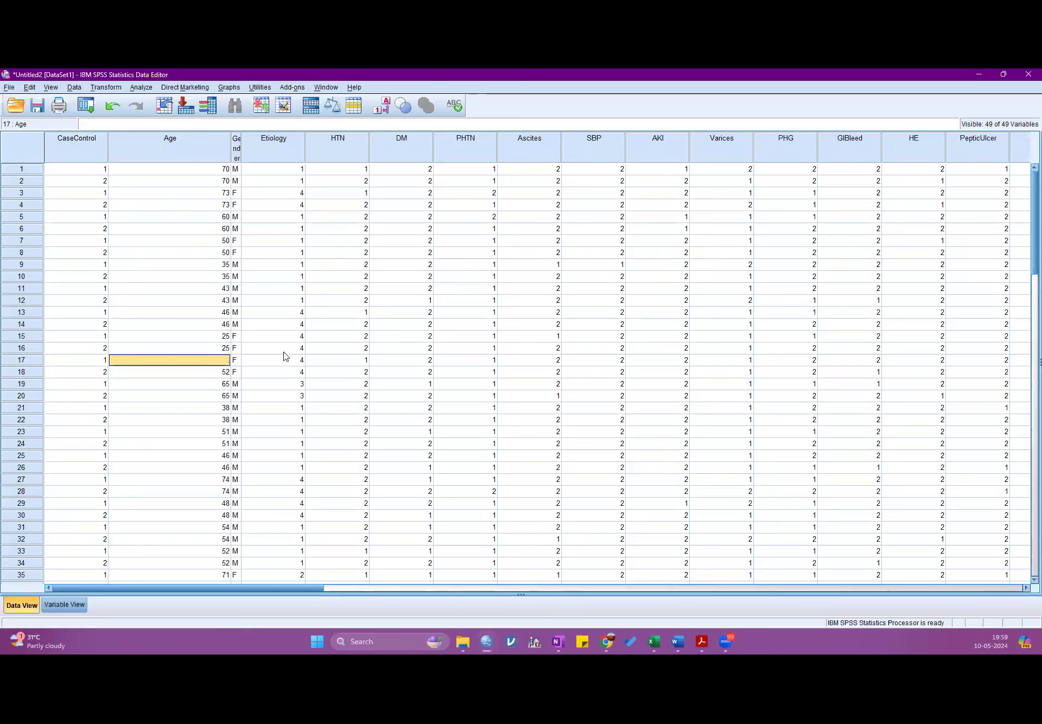
scroll(206, 418, "down", 3)
scroll(206, 418, "up", 3)
left_click_drag(239, 148, 261, 150)
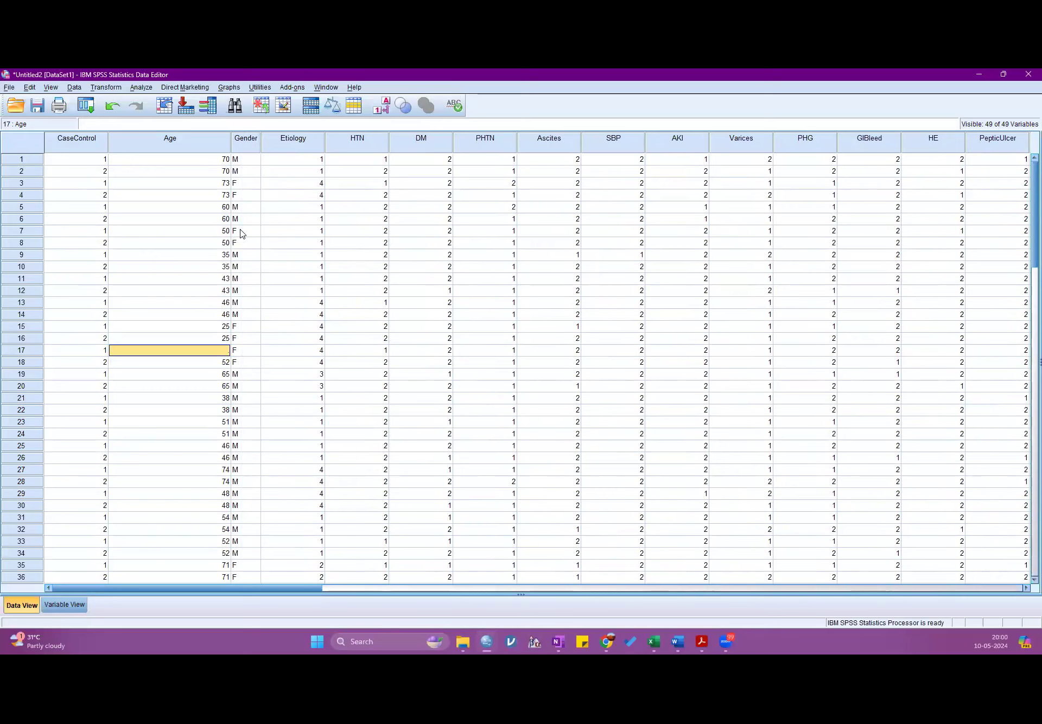
left_click(242, 352)
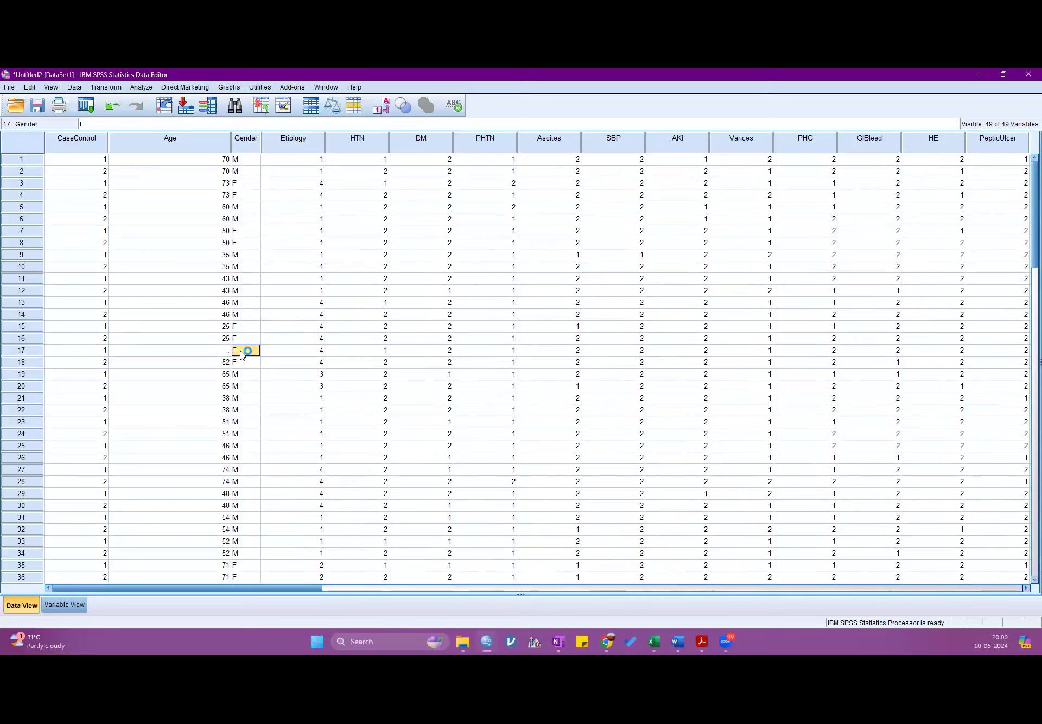
key("Delete")
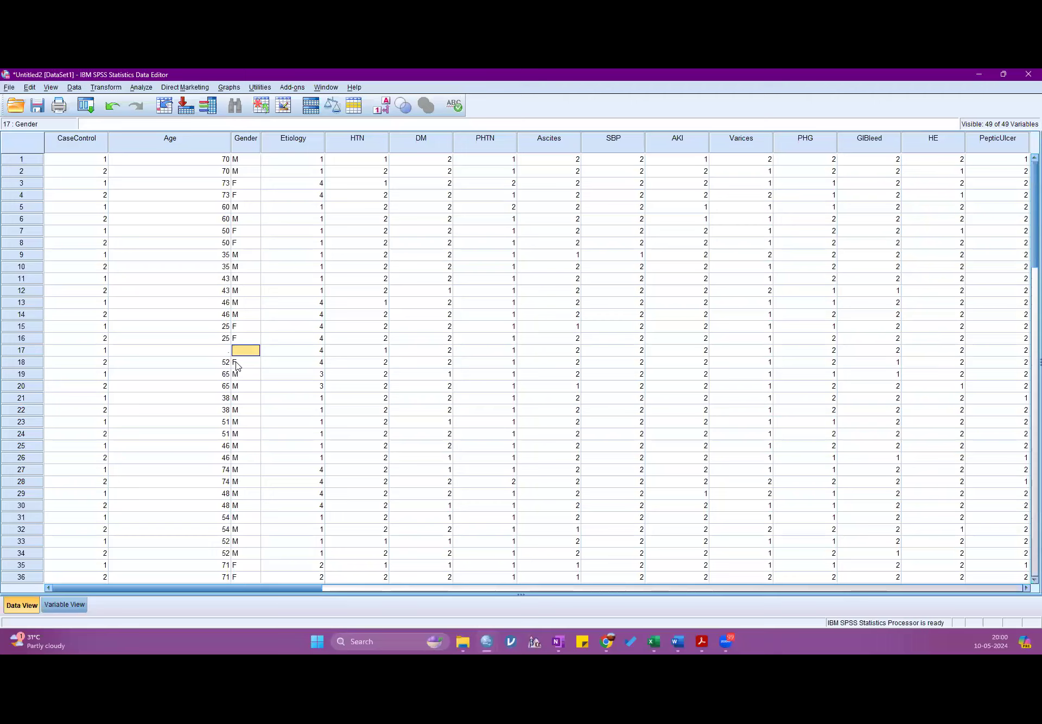
Rerun Frequencies for Age, keeping the existing statistics settings and the frequency table
left_click(142, 89)
mouse_move(157, 116)
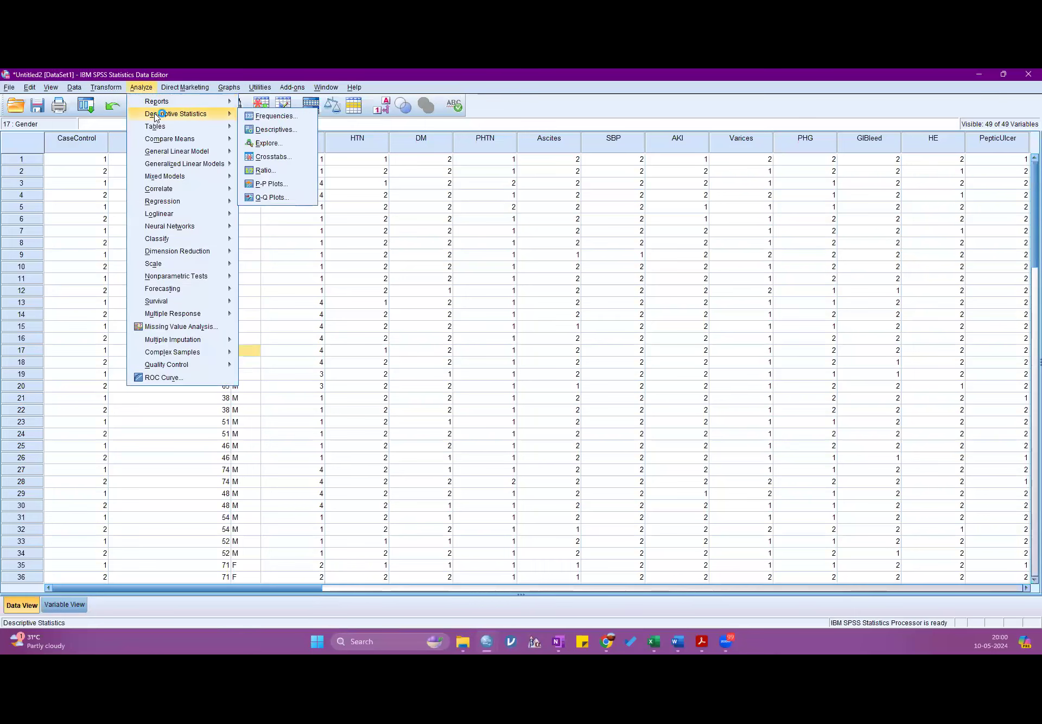
left_click(258, 116)
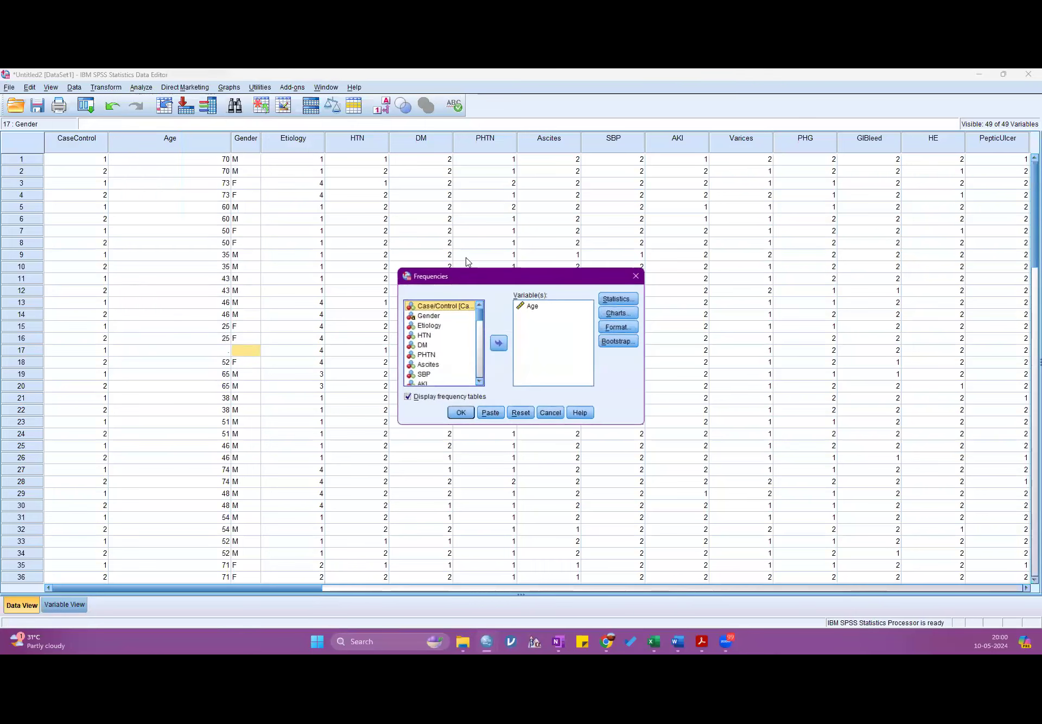
left_click(618, 299)
left_click(480, 443)
left_click(459, 413)
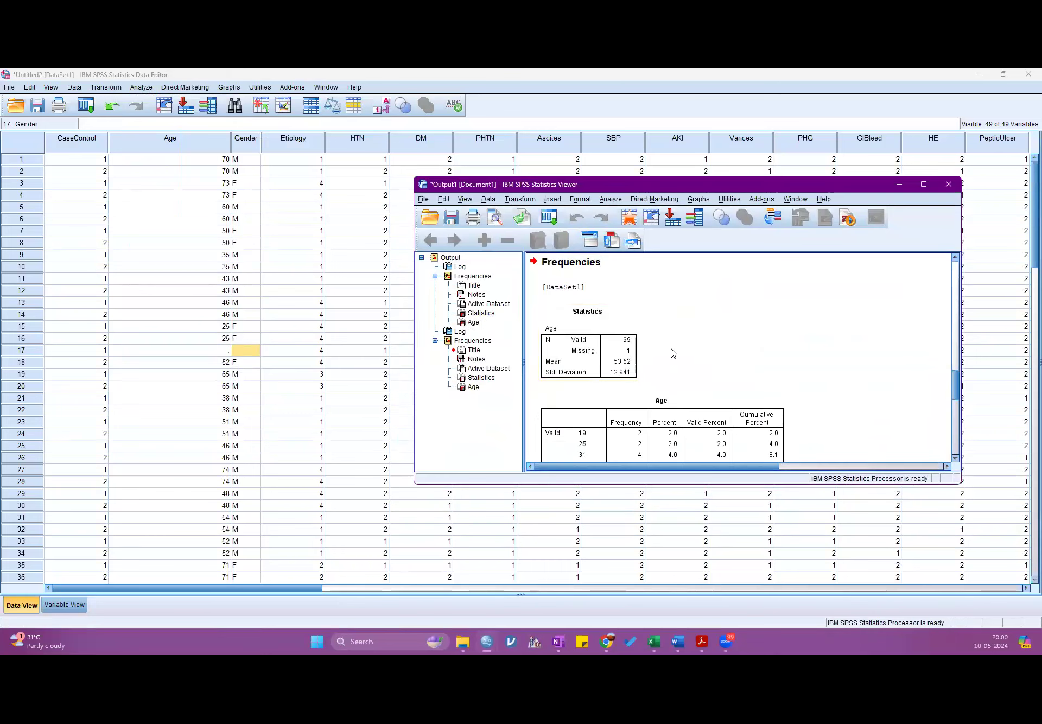
Fill the missing Age value in row 17 with the rounded mean, 54
left_click(616, 361)
left_click(228, 350)
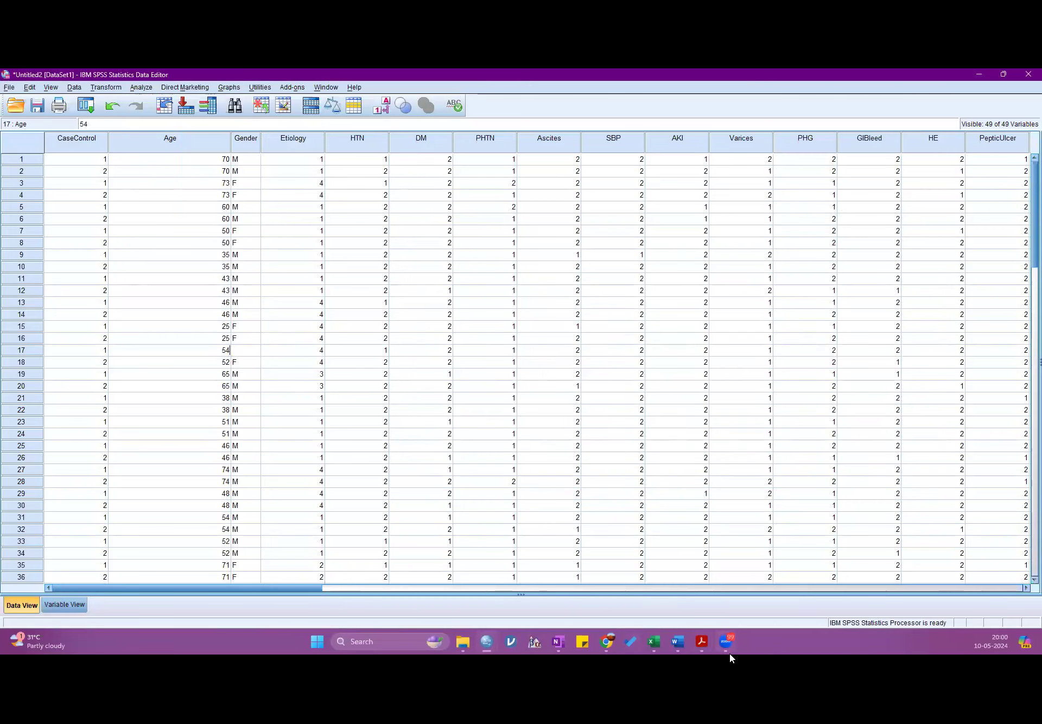
mouse_move(727, 652)
left_click(249, 354)
Reset the Frequencies setup and run it for the Gender variable without any additional statistics
left_click(140, 89)
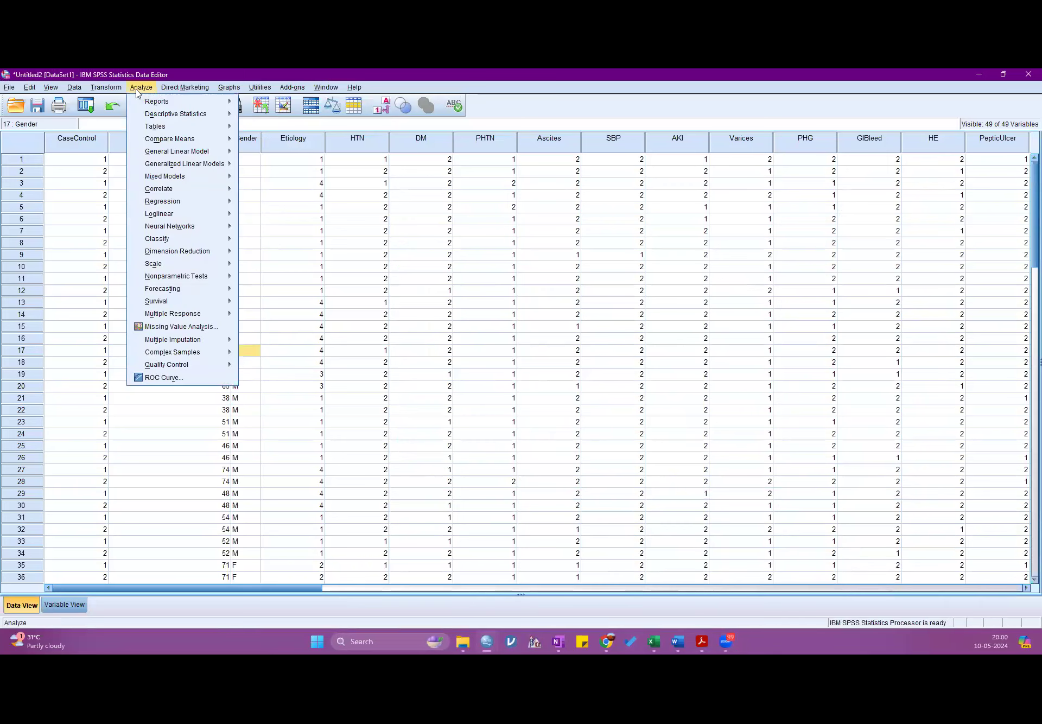
mouse_move(174, 112)
left_click(257, 118)
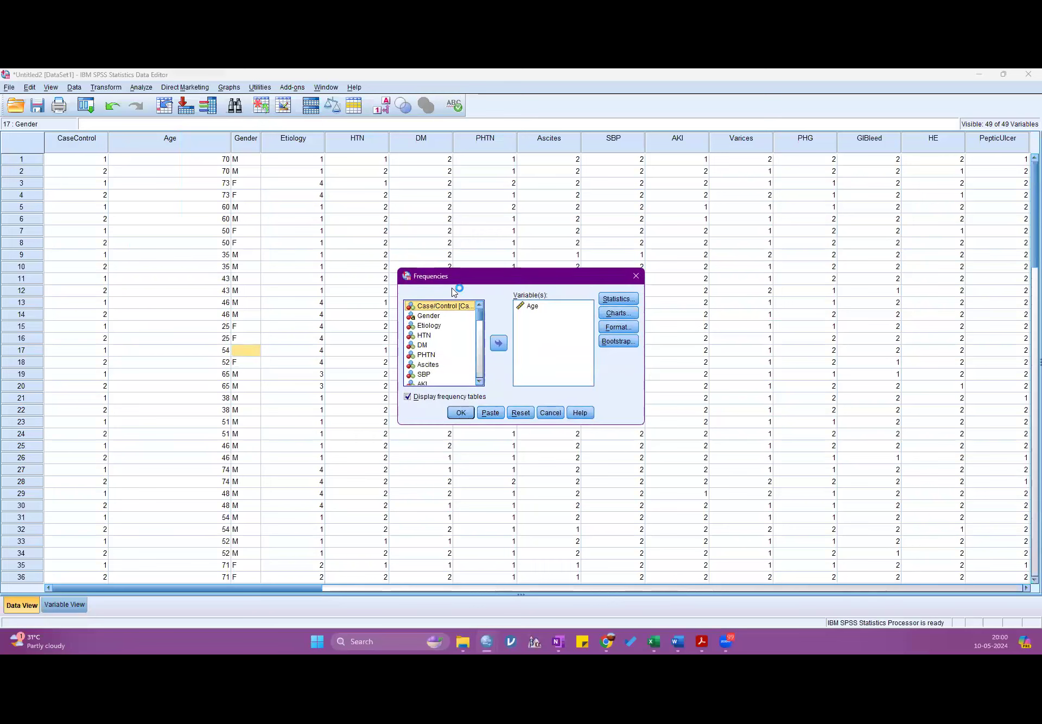
left_click(520, 415)
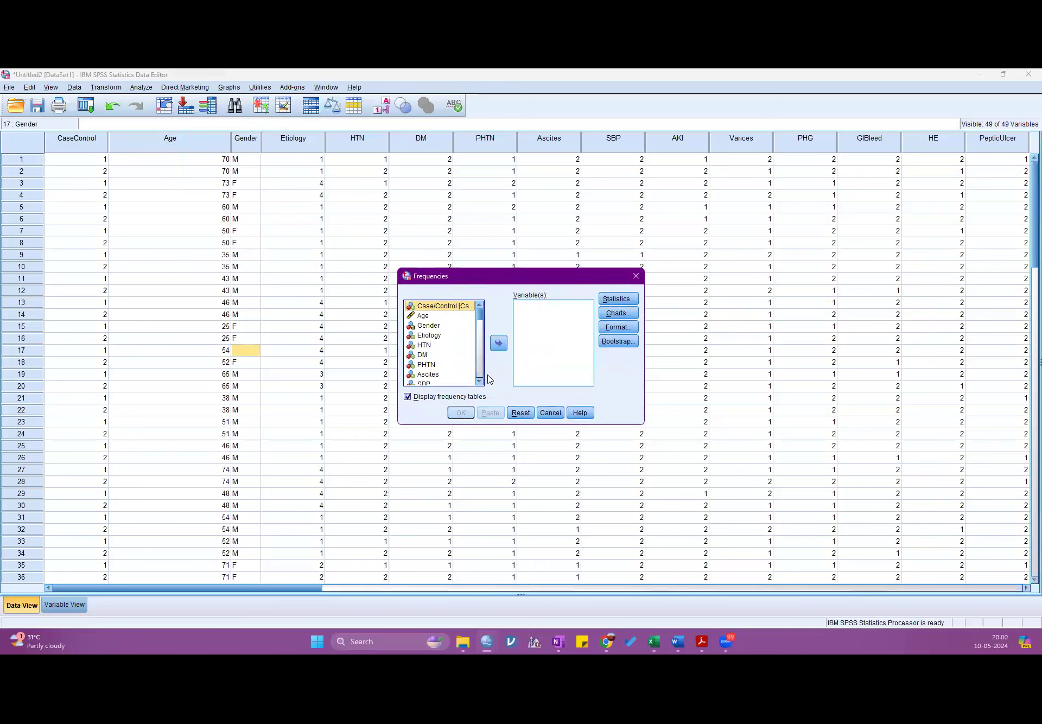
left_click(444, 326)
left_click(498, 342)
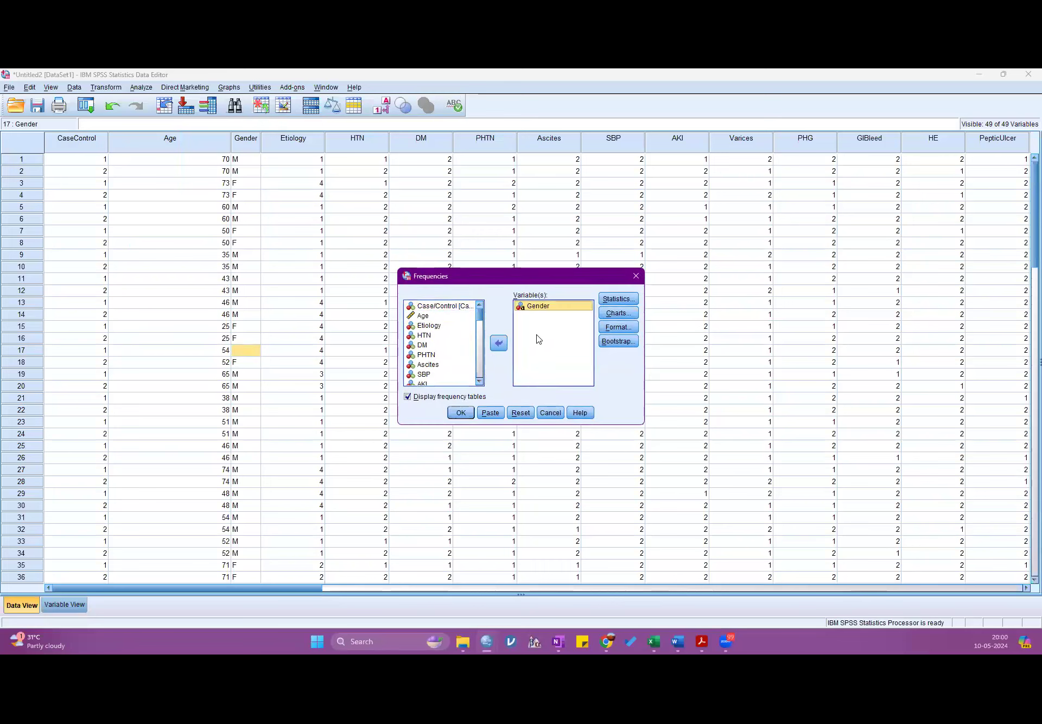
left_click(617, 299)
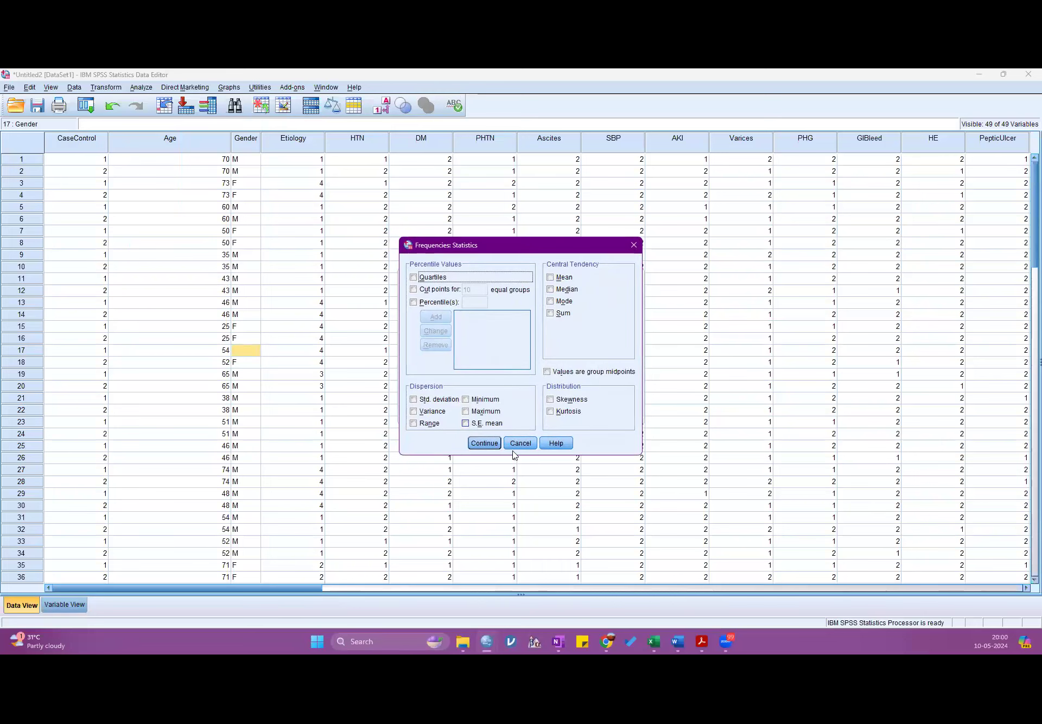
left_click(484, 443)
left_click(460, 413)
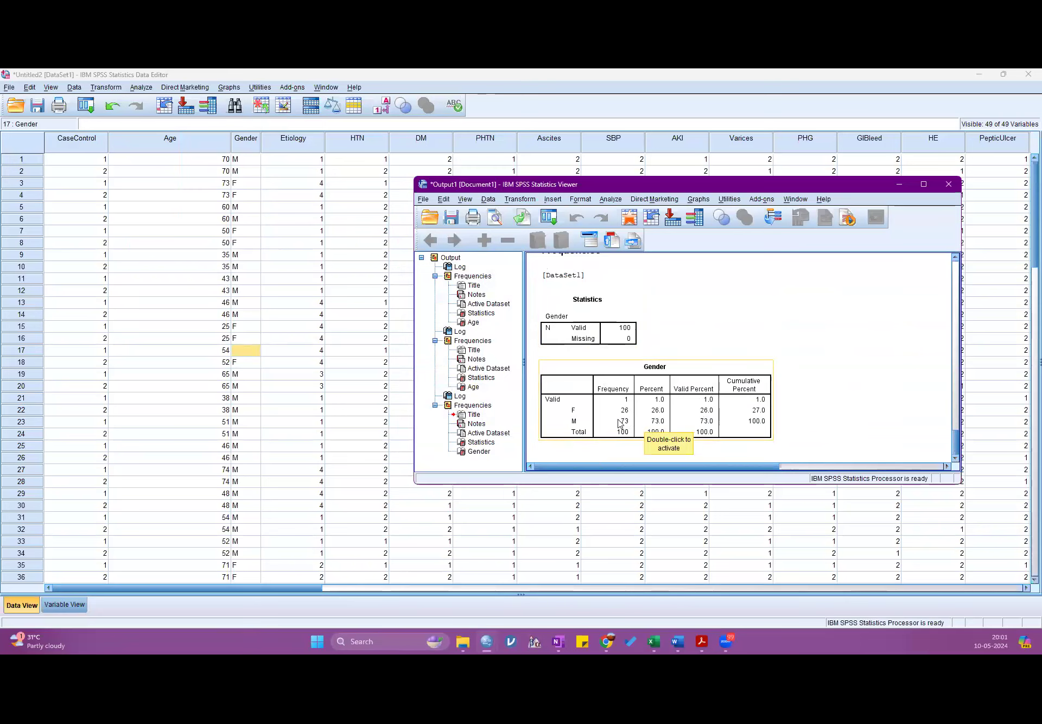
Fill the missing Gender in row 17 with M and go back to the Age statistics in the output
left_click(241, 353)
type("M")
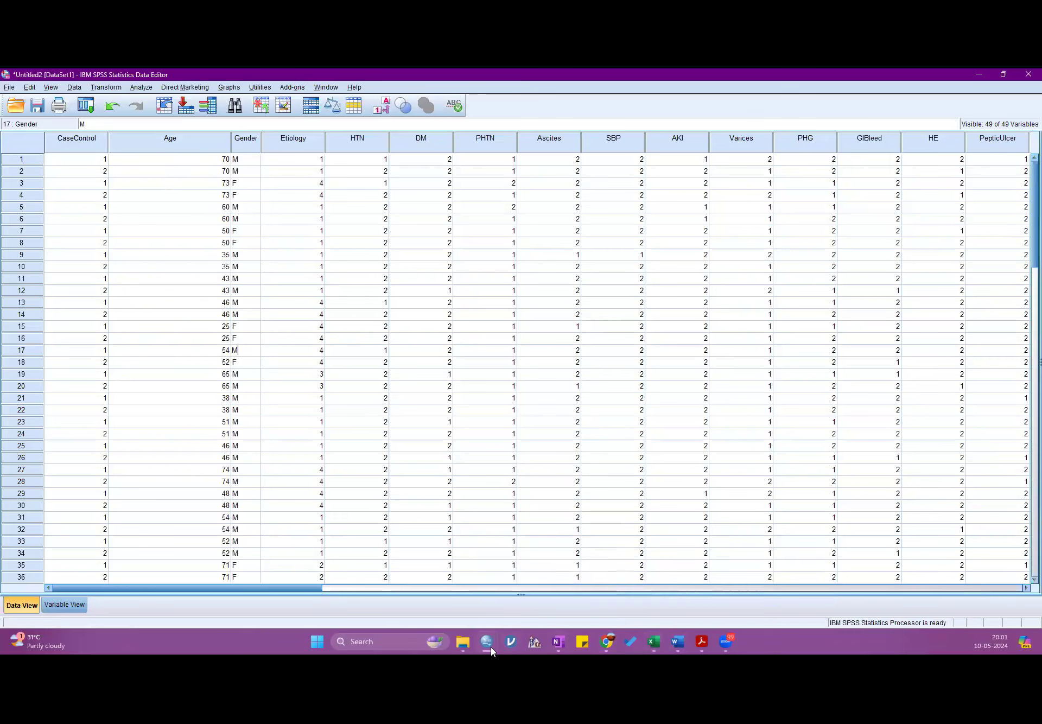
mouse_move(492, 650)
left_click(425, 583)
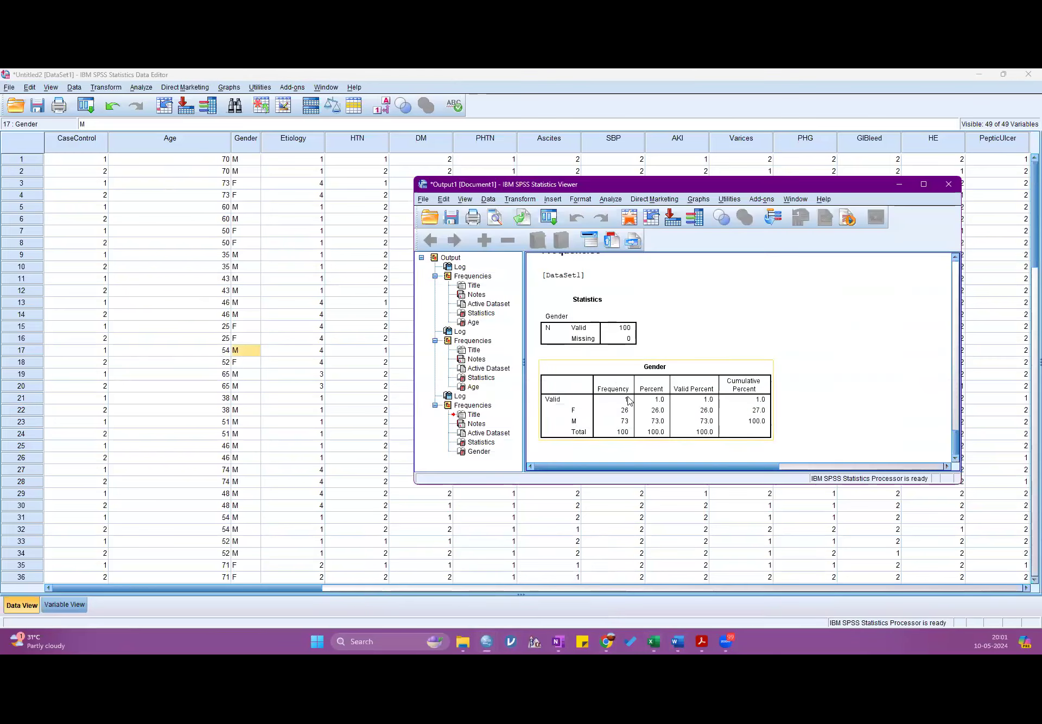
scroll(628, 401, "up", 10)
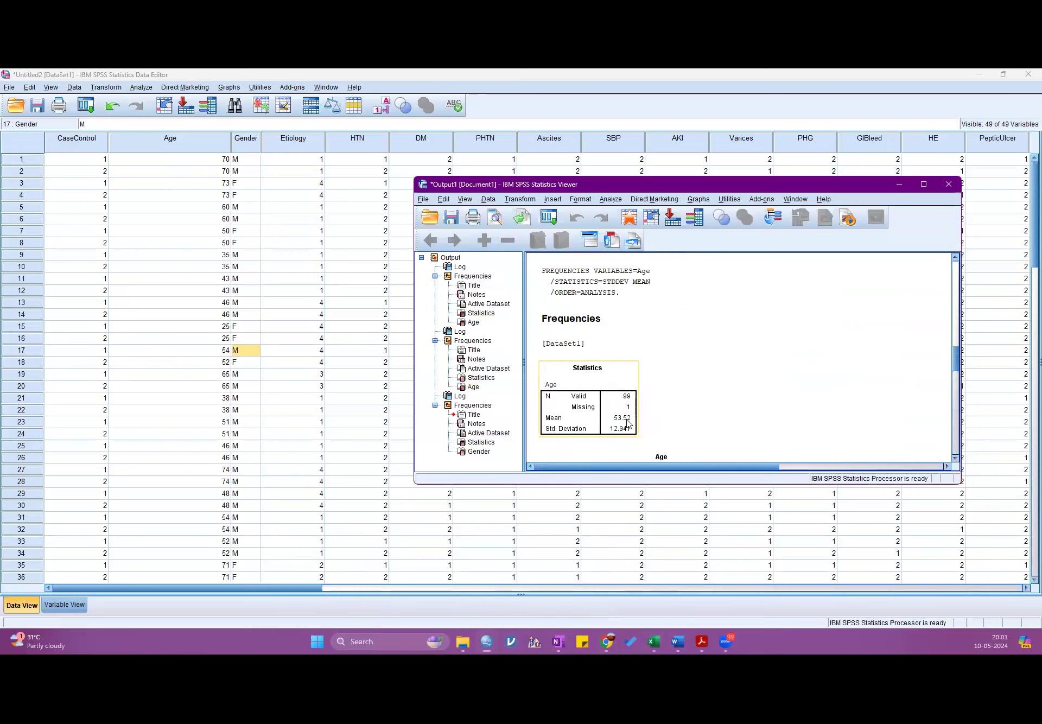